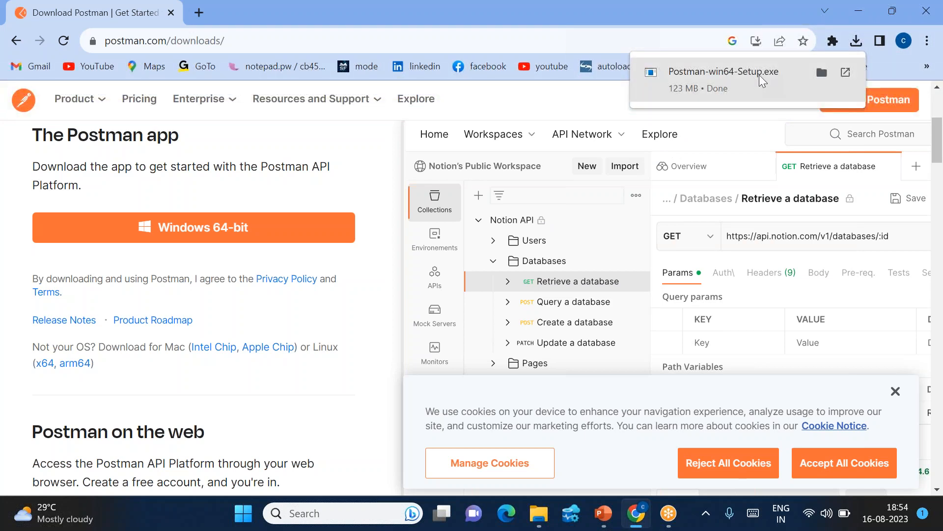
Launch the downloaded Postman-win64-Setup.exe installer from the downloads popup.
left_click(759, 74)
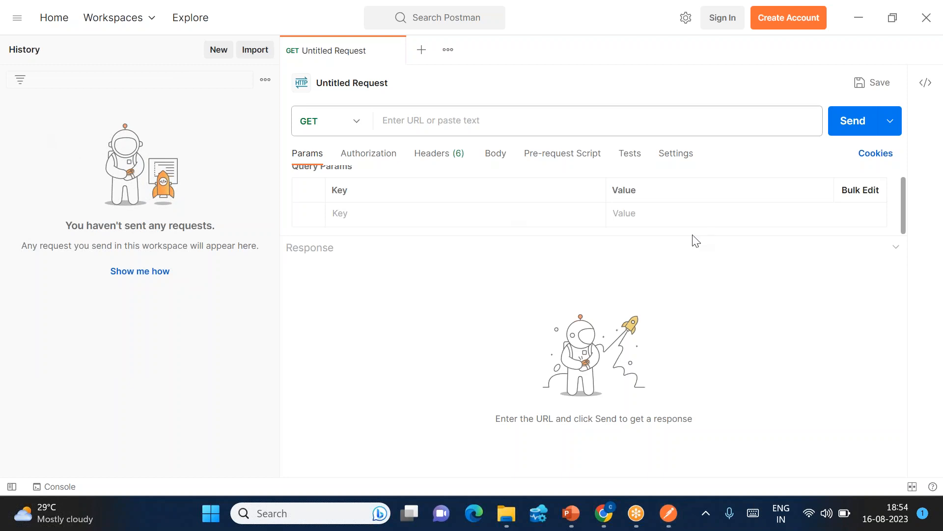
Bring up Postman's 'Create an account or sign in' screen via Create Account.
left_click(52, 17)
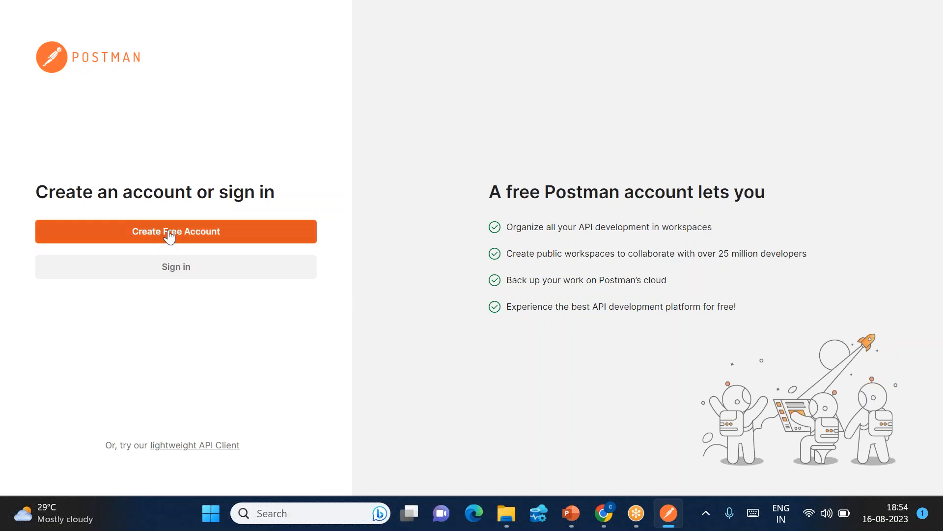
Start a free Postman account and fill in the email, username and password.
left_click(188, 237)
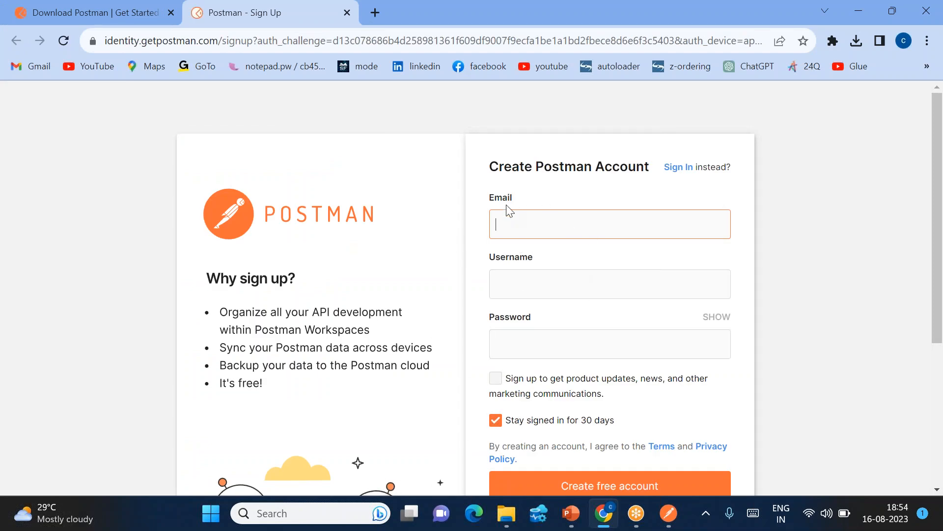
key("Tab")
type("cloudpandithms")
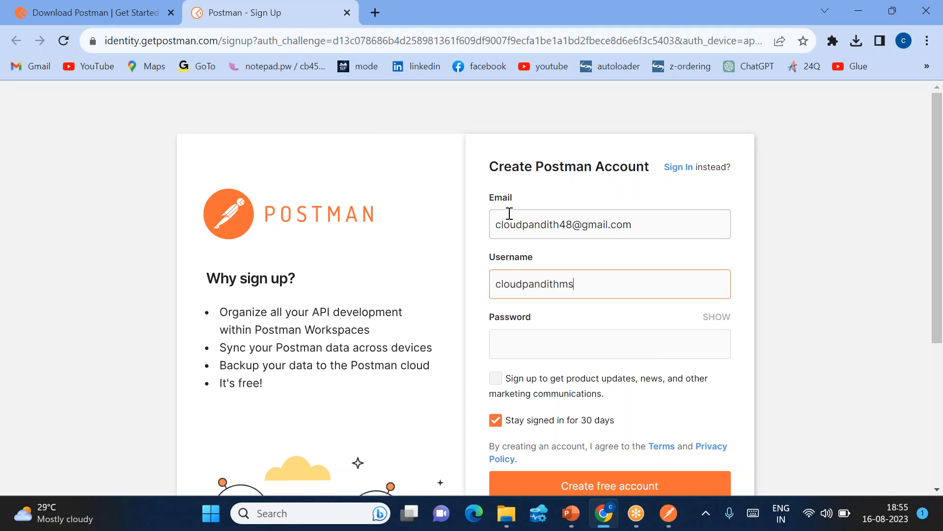
key("Tab")
type("•••••••••••")
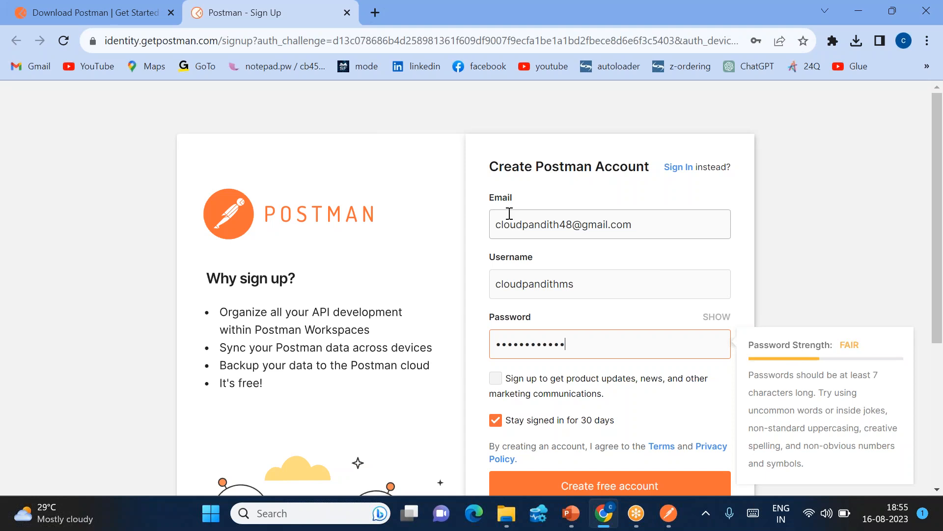
Submit the sign-up and let the browser hand sign-in back to the Postman app.
scroll(581, 240, "down", 2)
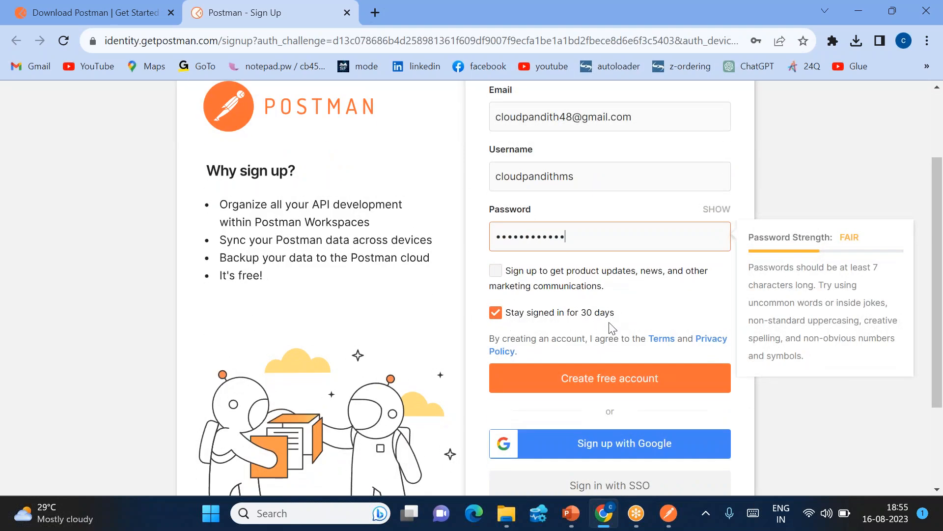
left_click(591, 386)
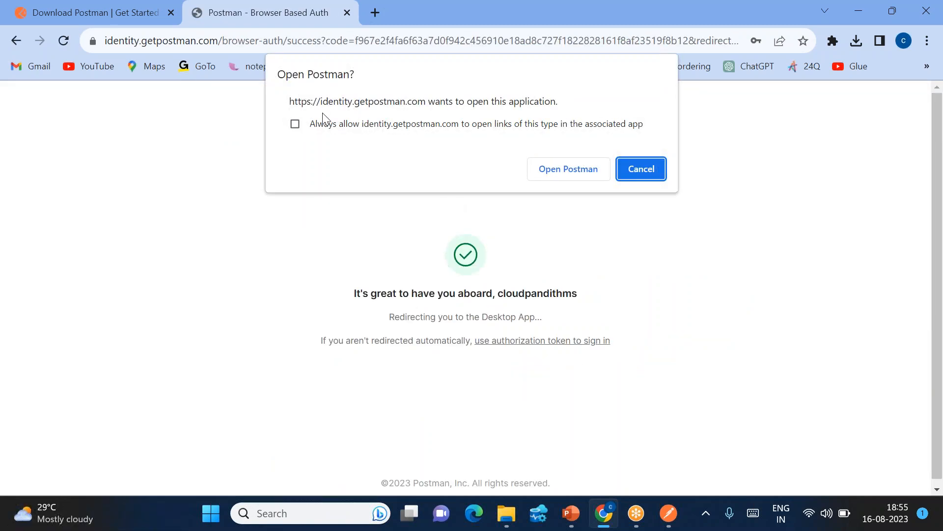
left_click(568, 169)
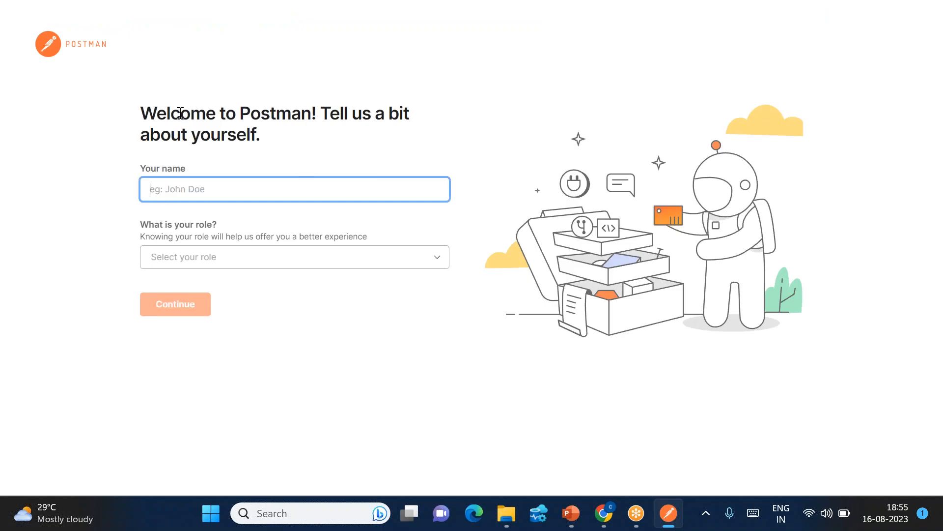
Enter your full name in the Postman profile form.
left_click_drag(167, 112, 272, 105)
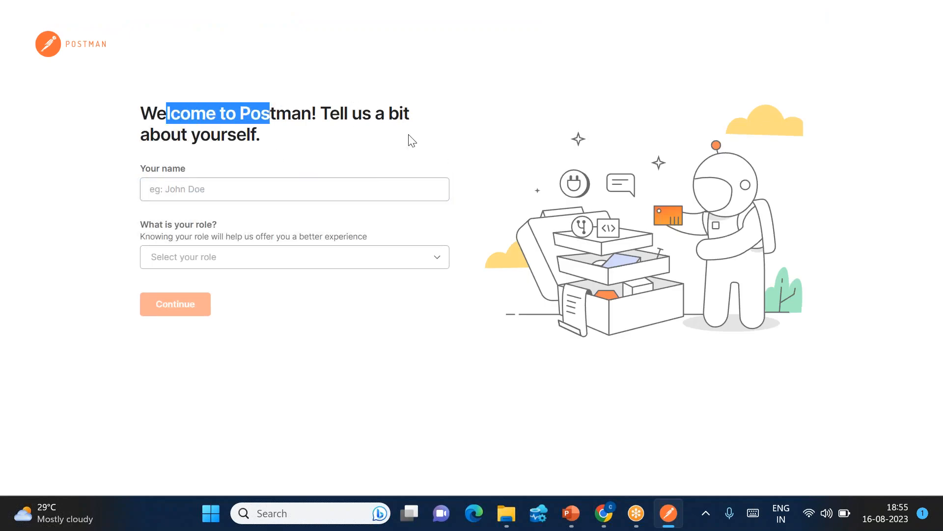
left_click(172, 191)
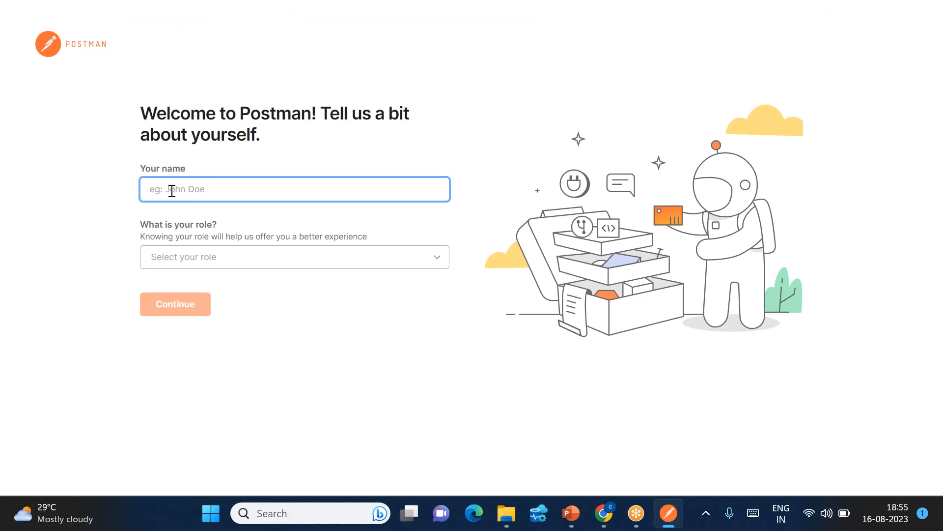
type("Cloudpandith MS")
Choose Technical Architect as the role, continue, and dismiss the workspace welcome.
left_click(212, 256)
scroll(196, 389, "down", 2)
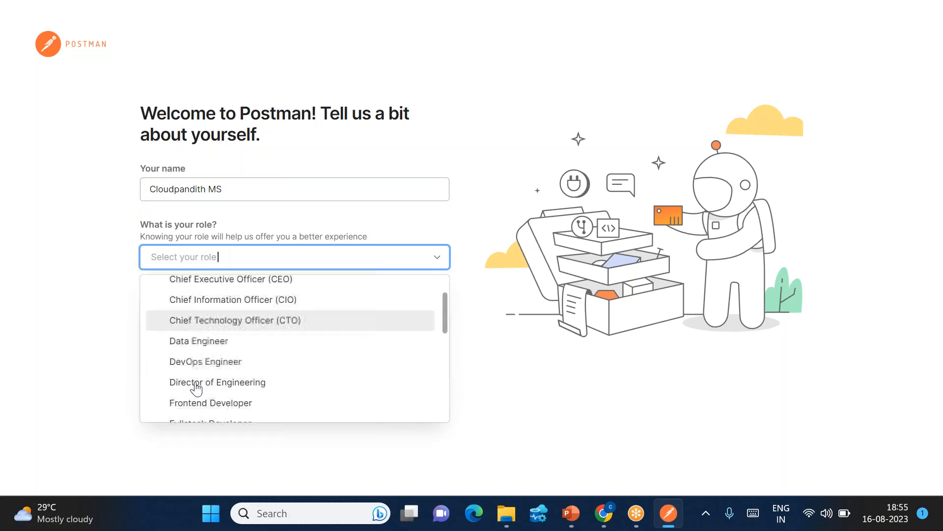
scroll(208, 310, "down", 3)
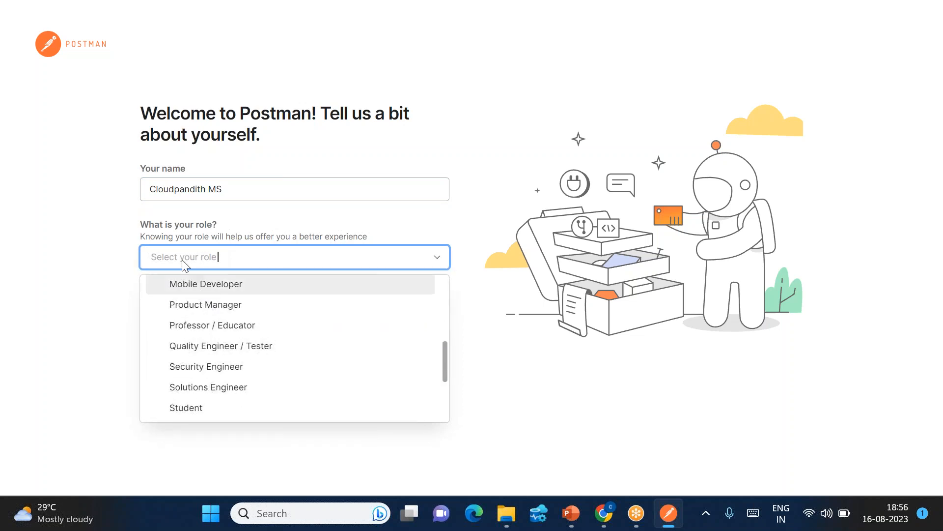
type("arch")
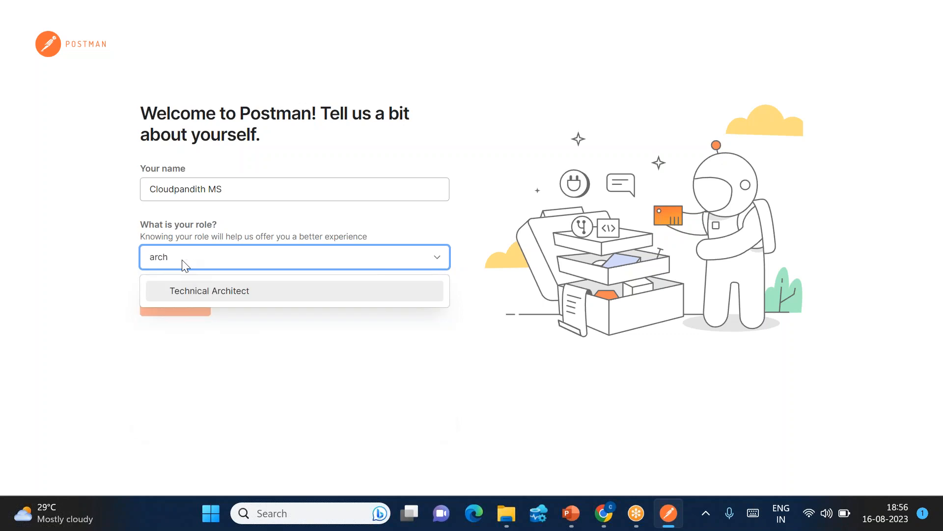
left_click(201, 293)
left_click(178, 304)
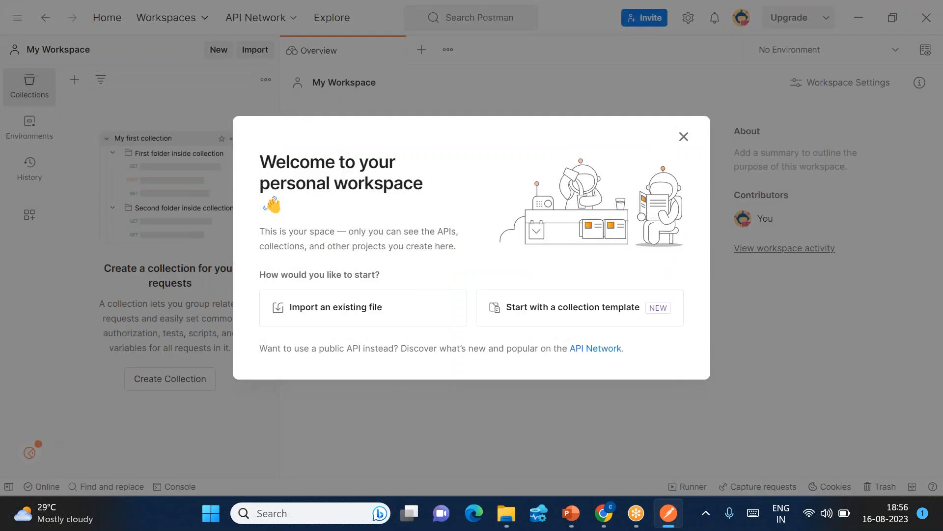
left_click(684, 137)
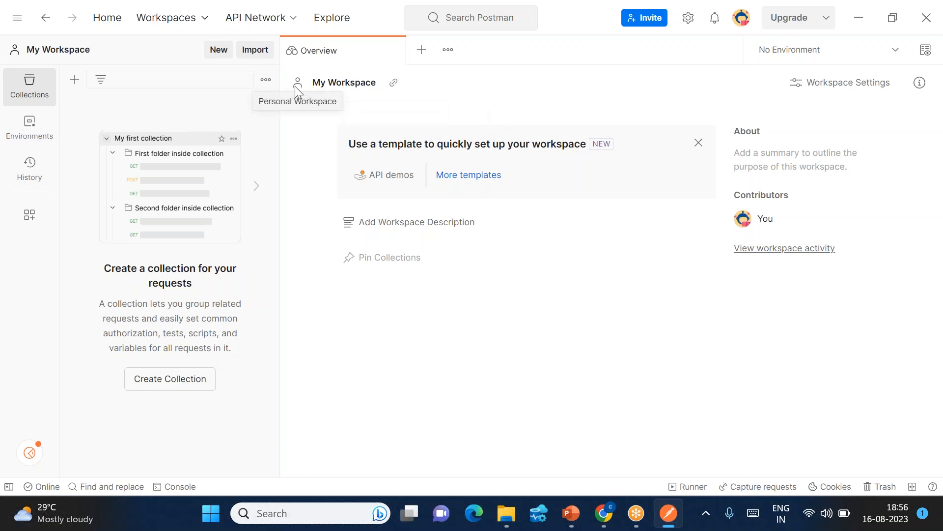
Choose Create Workspace from the Workspaces dropdown.
left_click(185, 22)
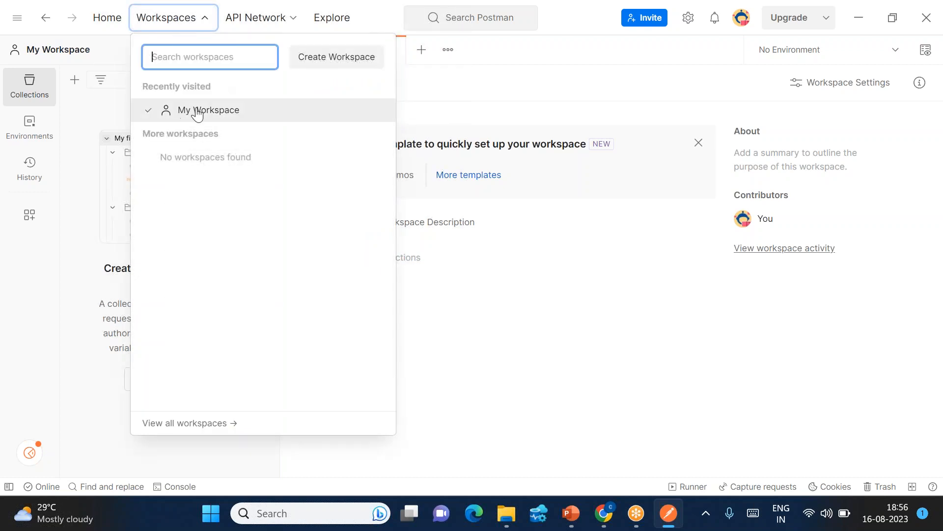
left_click(335, 58)
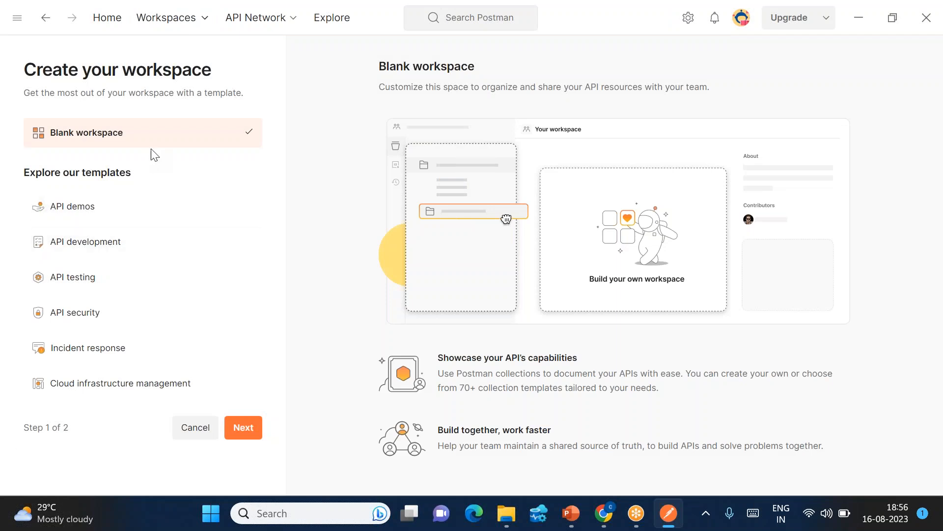
Create team workspace 'cloudpandithws' from the API development template and go to it.
left_click(88, 243)
left_click(240, 428)
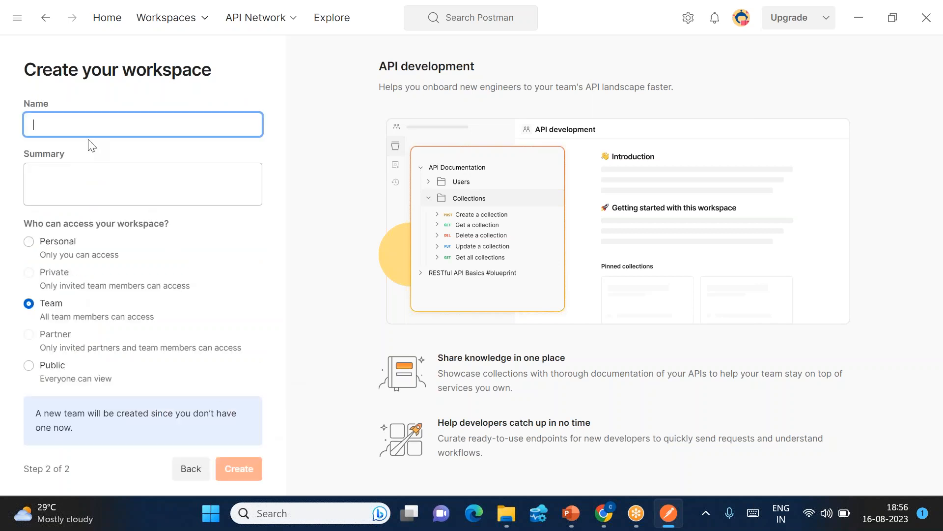
type("cloudpandith")
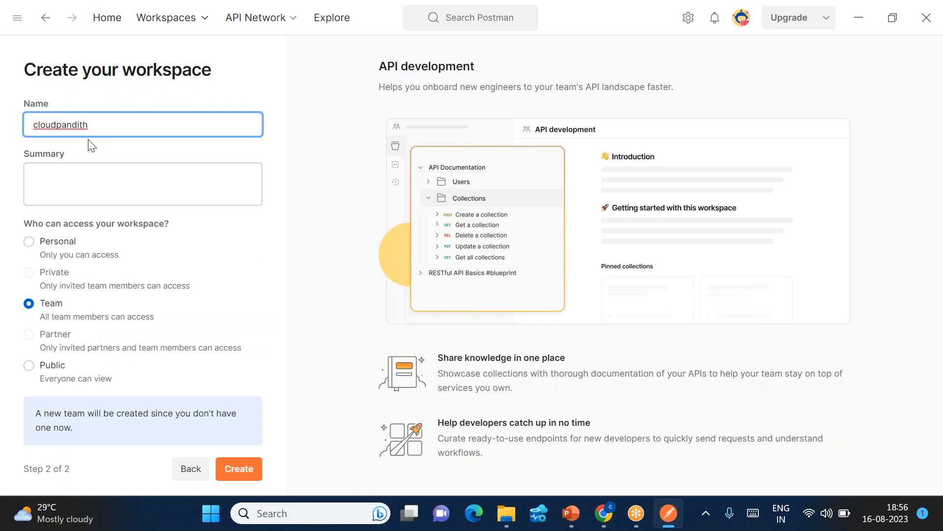
type("ws")
left_click(251, 467)
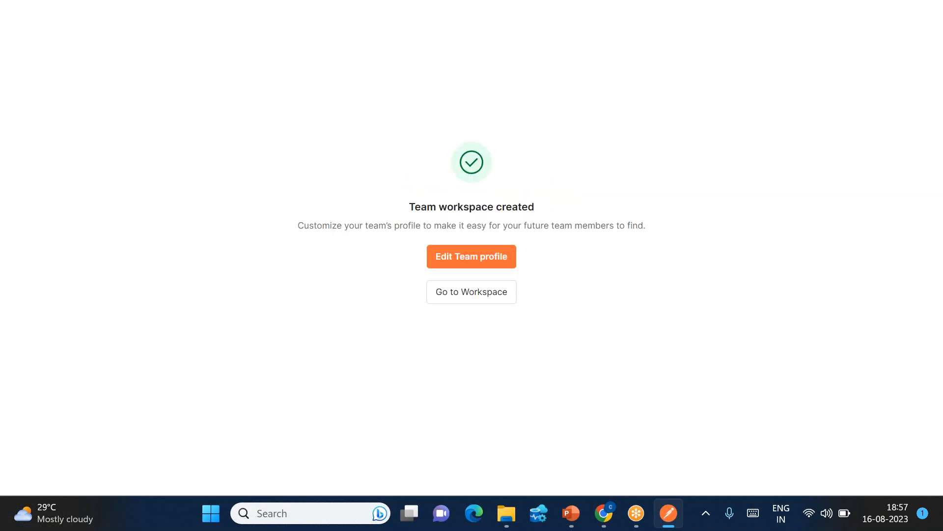
left_click(467, 294)
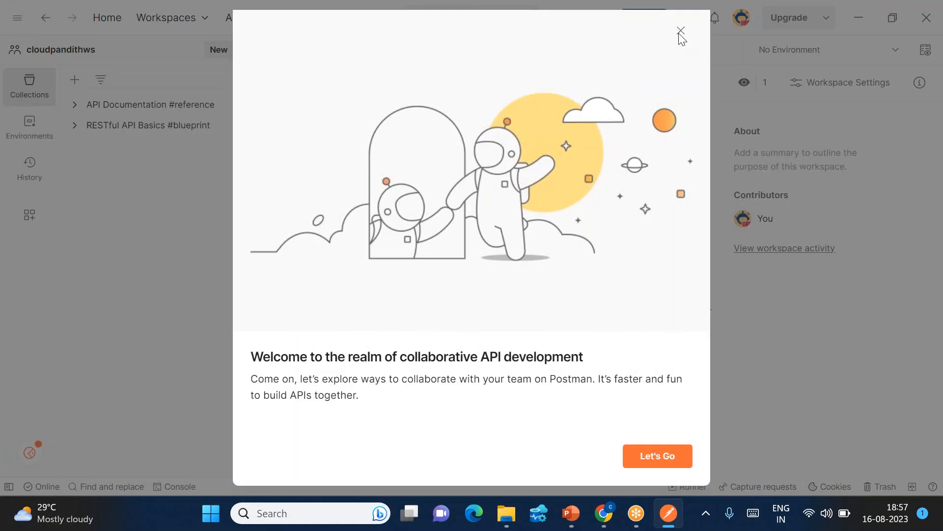
Close the collaboration welcome, check the workspace list, and add a New Collection.
left_click(680, 32)
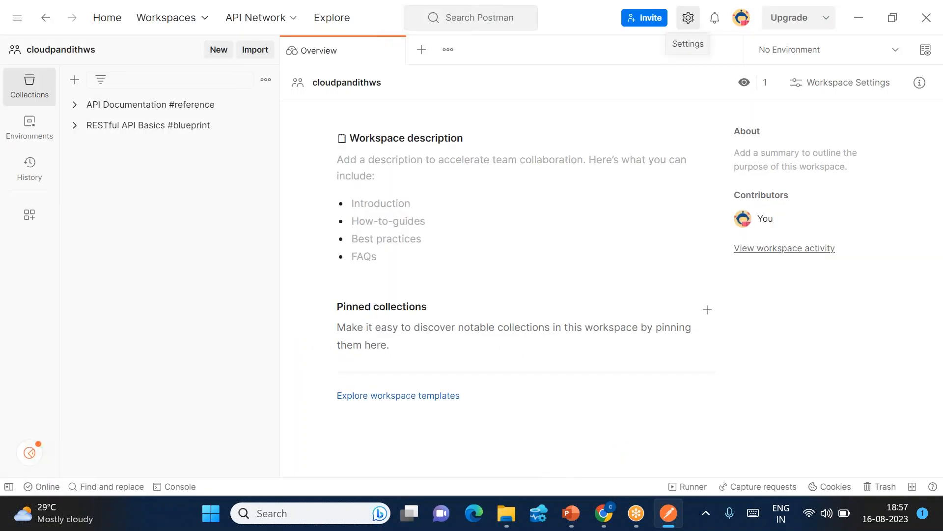
left_click(192, 24)
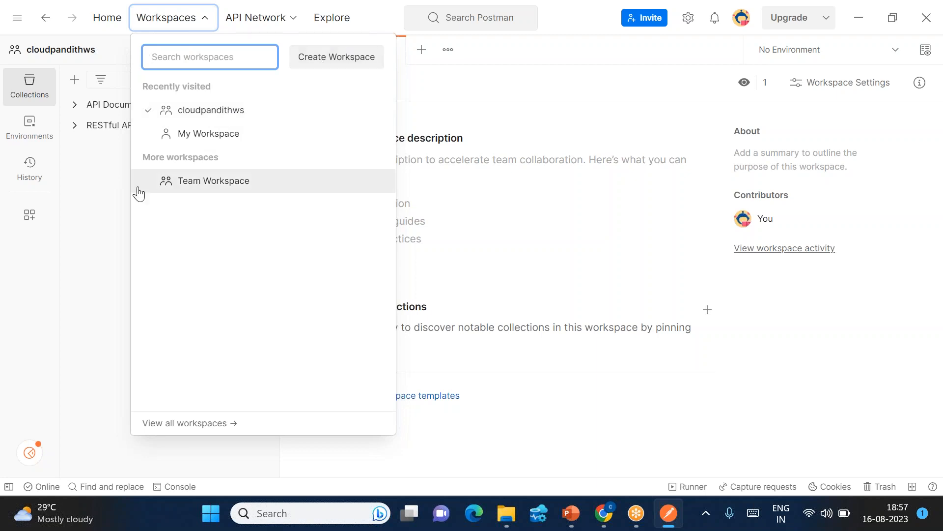
left_click(106, 188)
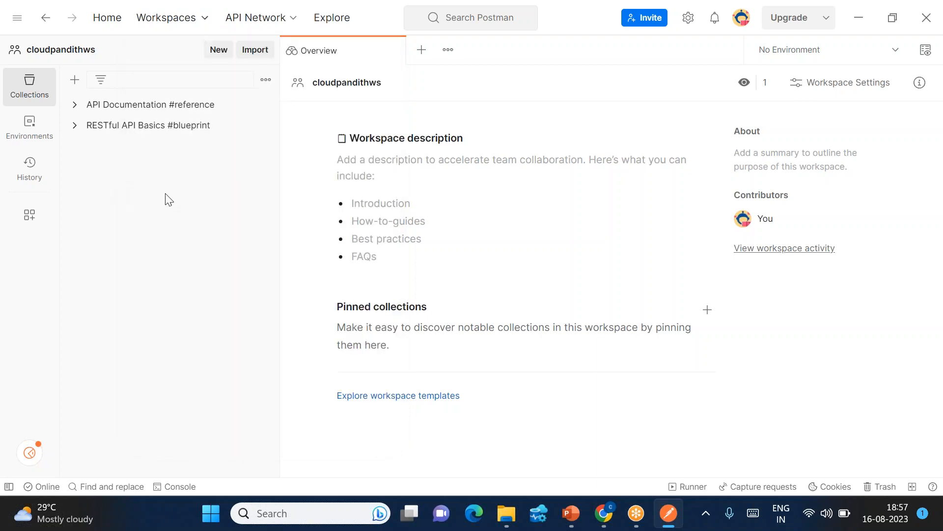
left_click(75, 79)
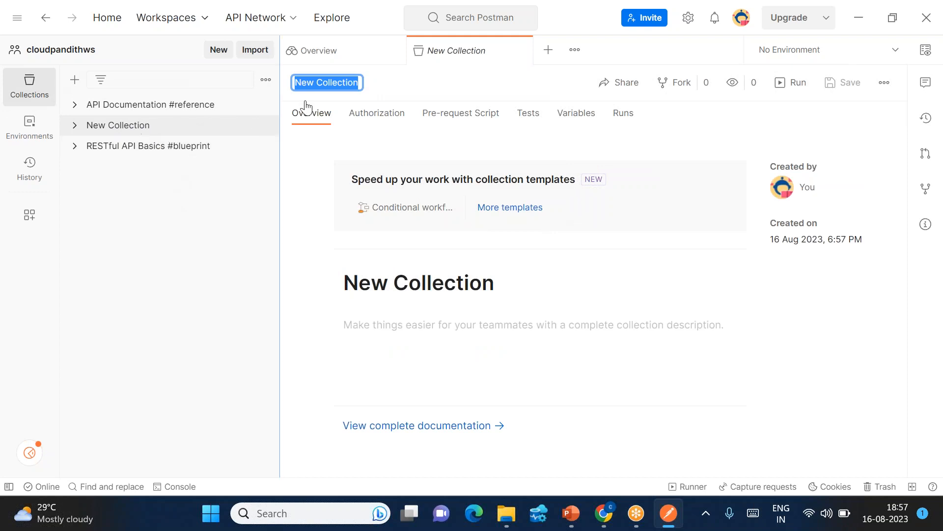
Rename the collection to 'cloudpandithsalescollection' and expand it in the sidebar.
key("BackSpace")
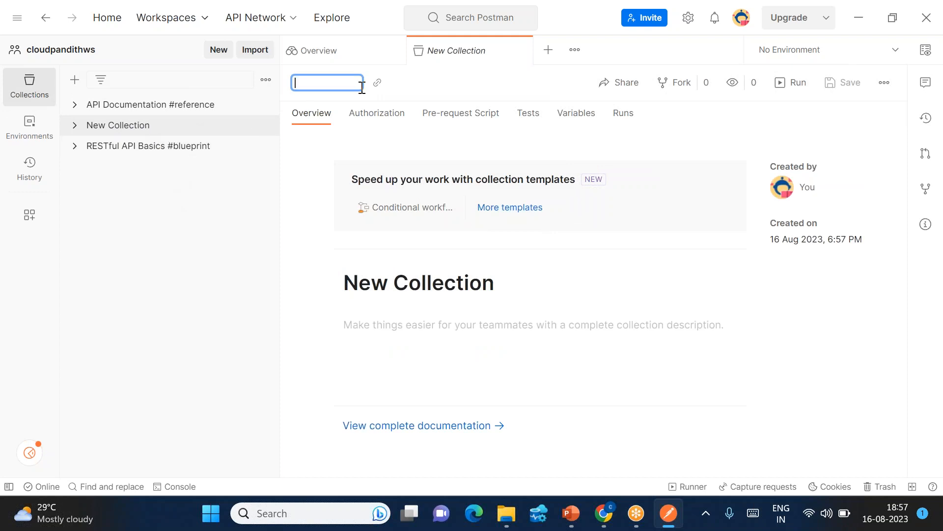
type("cloudpandithcollection")
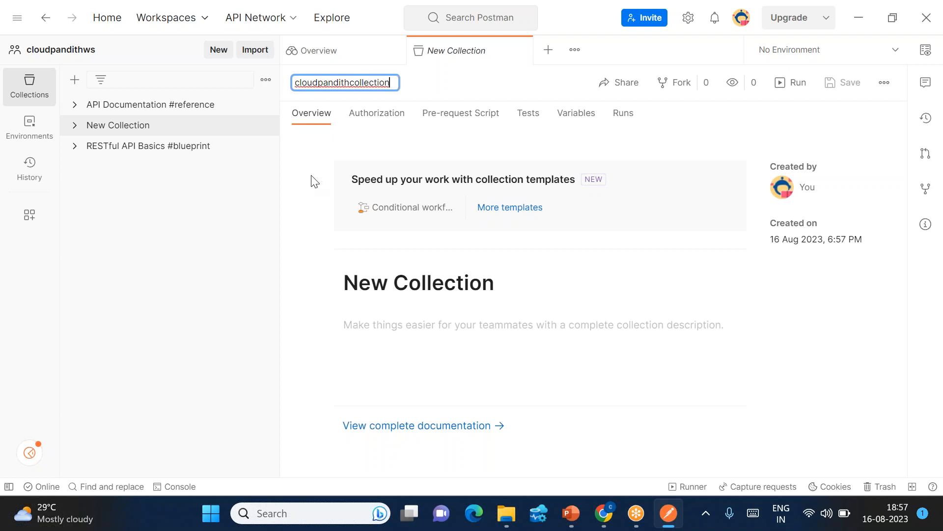
key("Left")
key("Left")
type("sales")
key("Return")
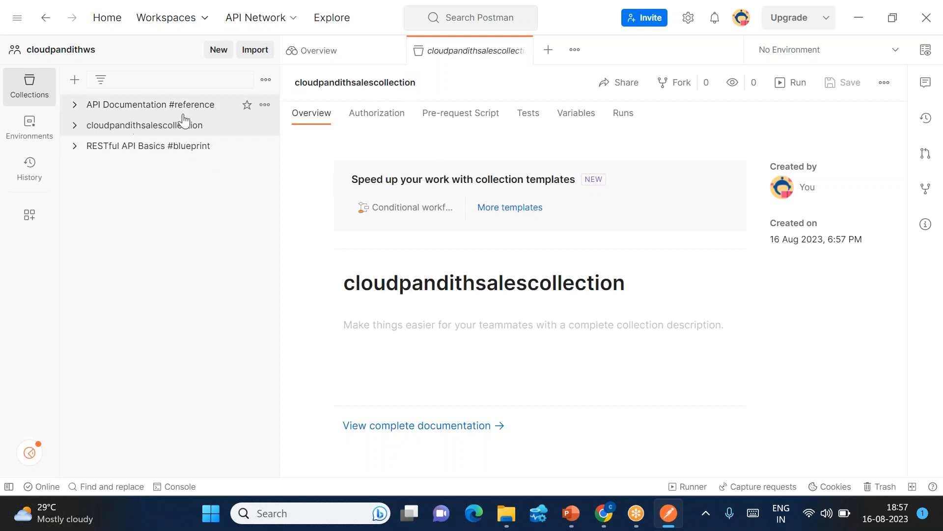
left_click(75, 126)
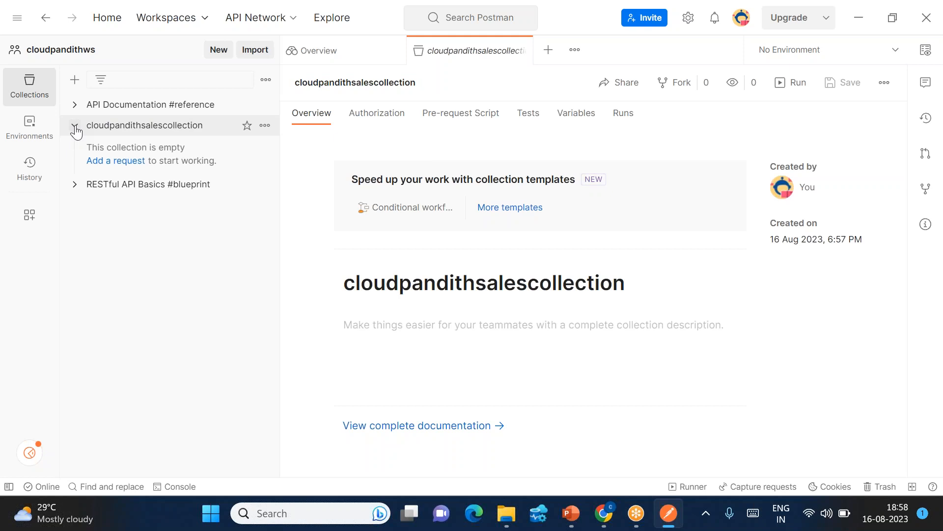
Add a New Request to the collection via its ••• menu, plus a separate Untitled Request tab.
left_click(264, 126)
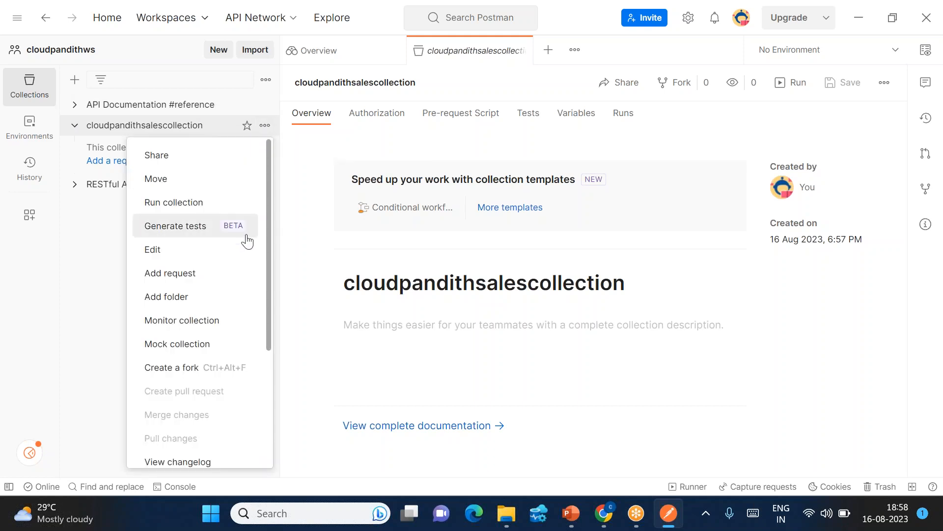
left_click(176, 278)
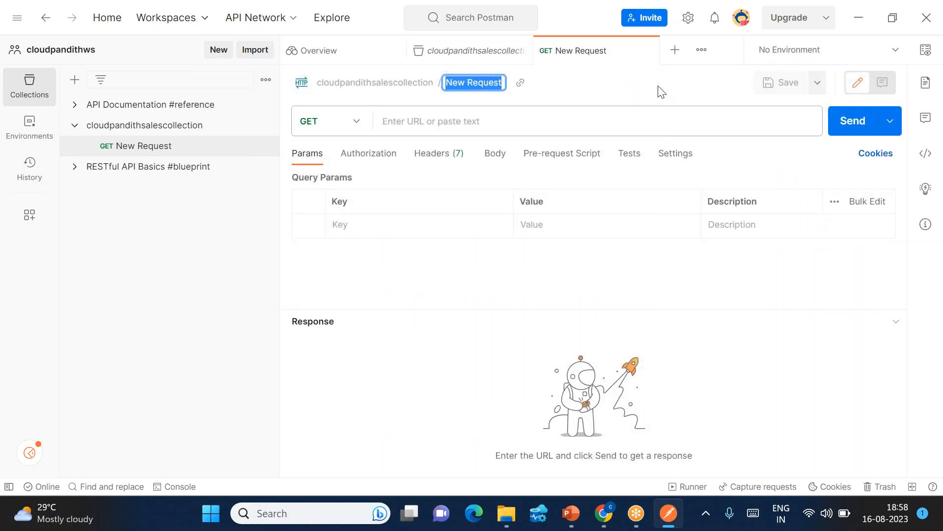
left_click(675, 51)
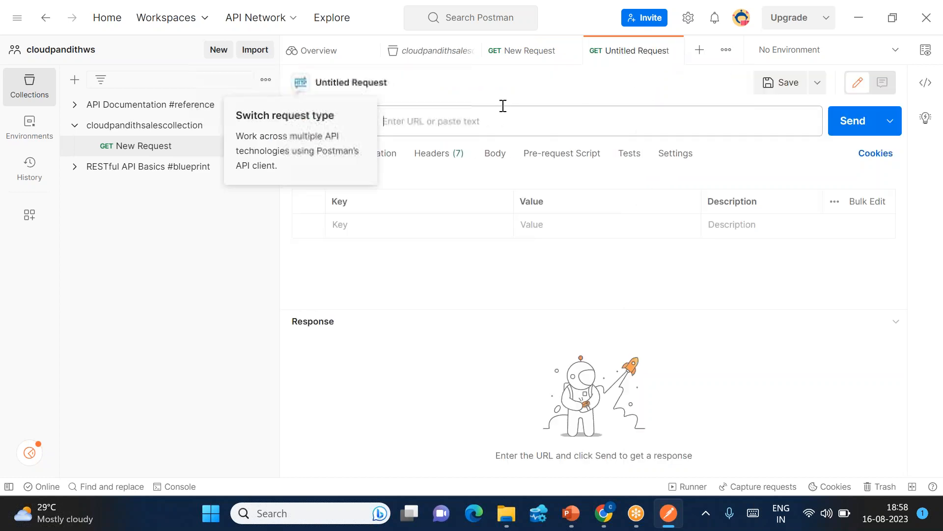
left_click(526, 51)
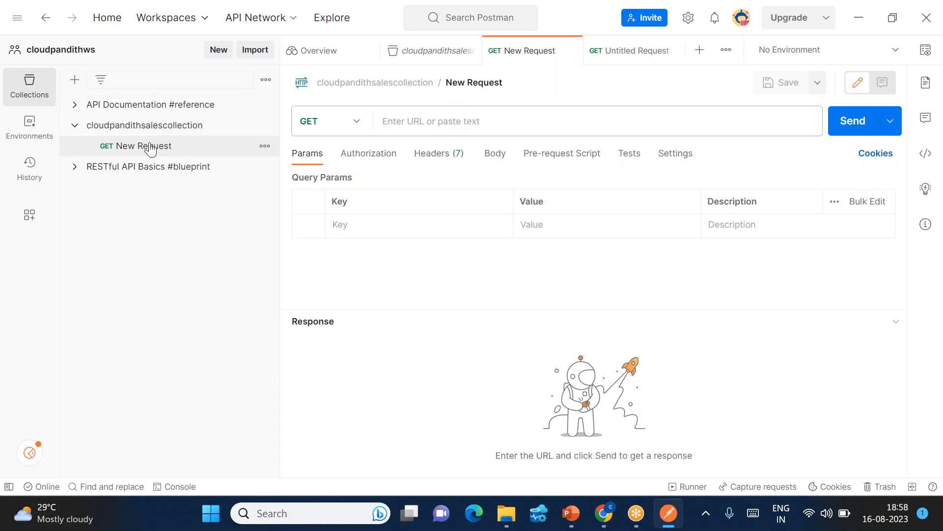
left_click(638, 60)
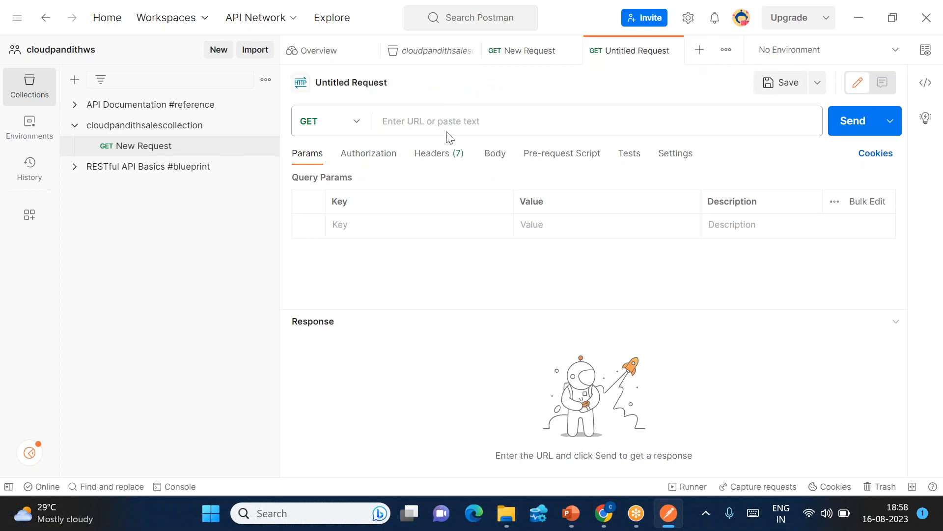
Send a GET request to fakestoreapi.com/products from the untitled tab.
left_click(405, 117)
type("fakestore")
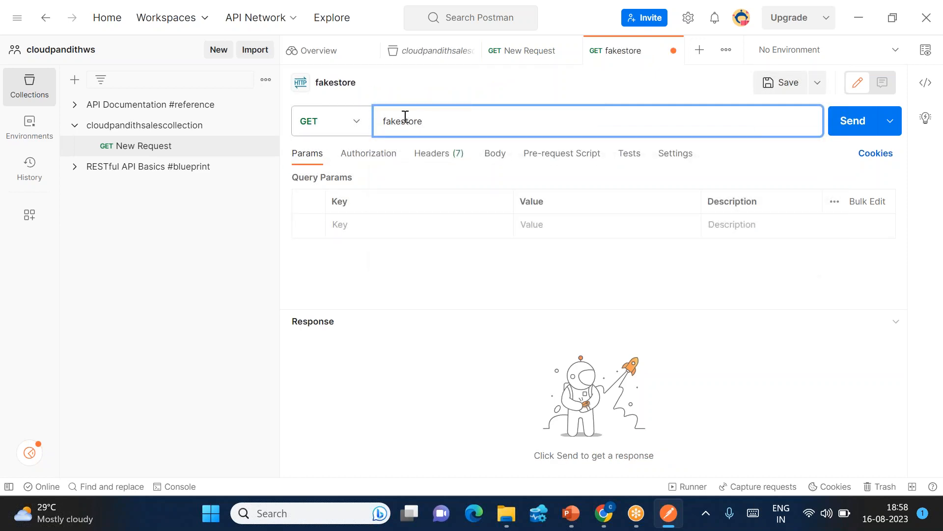
type("api.com")
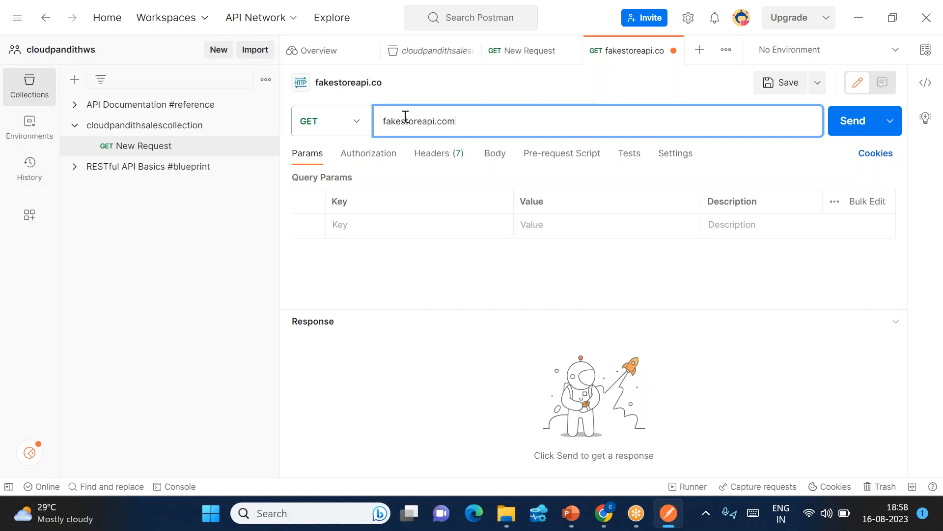
type("/products")
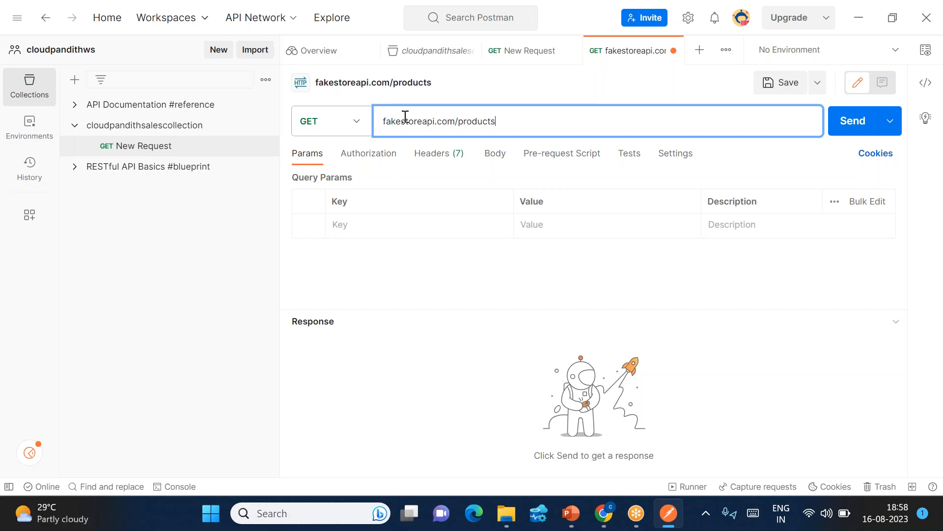
left_click(858, 135)
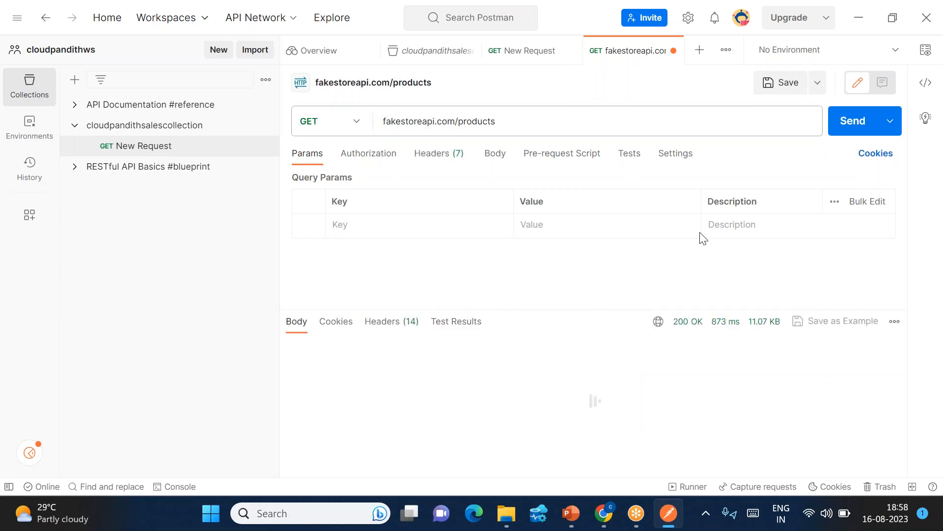
Scroll through the 200 OK JSON product list in the response body.
scroll(552, 436, "down", 1)
scroll(552, 436, "down", 5)
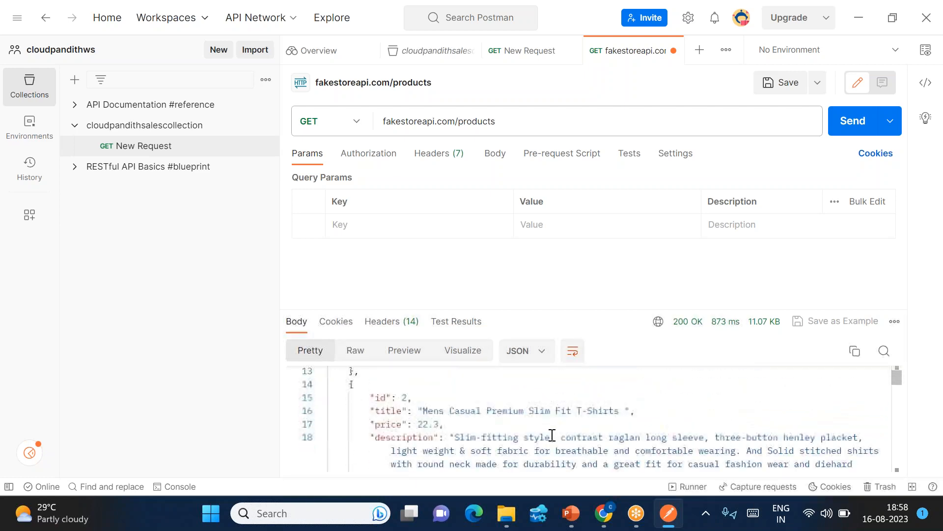
scroll(552, 436, "down", 10)
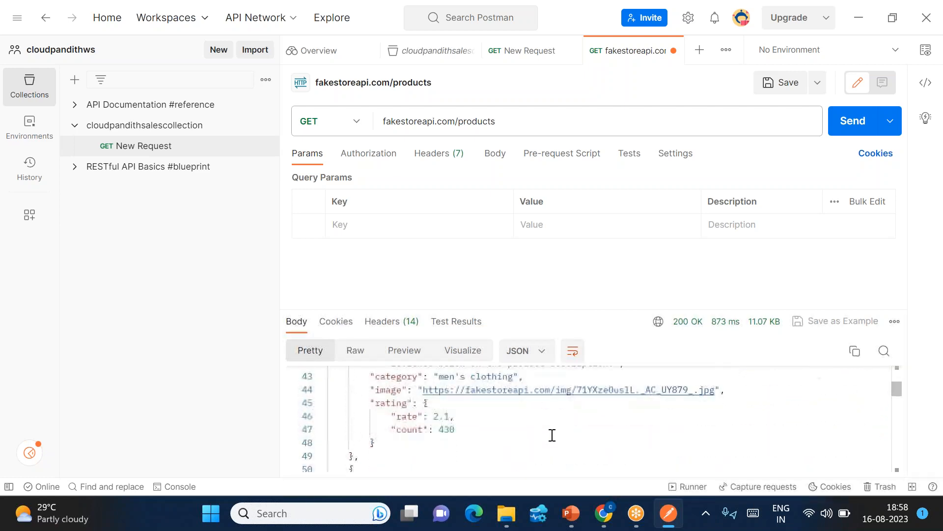
scroll(553, 436, "down", 2)
scroll(552, 436, "up", 7)
scroll(552, 435, "down", 2)
scroll(552, 435, "up", 9)
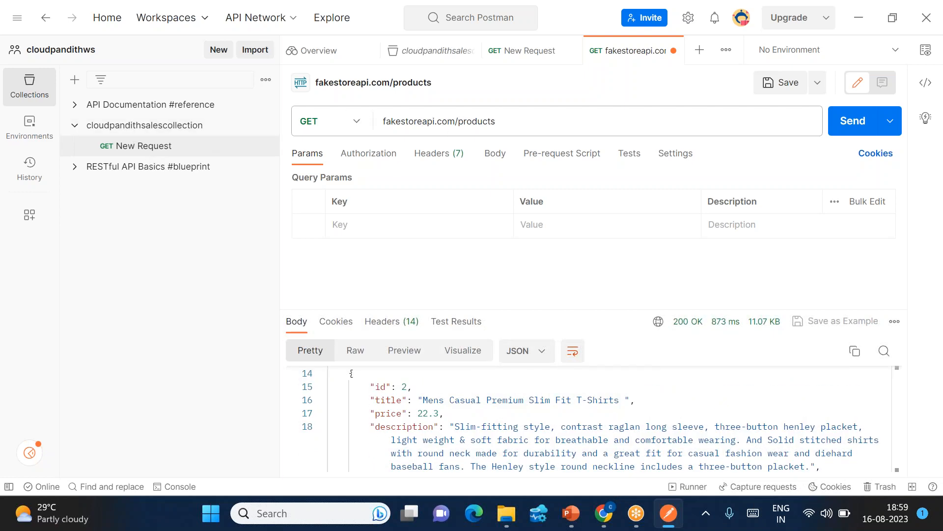
left_click(818, 84)
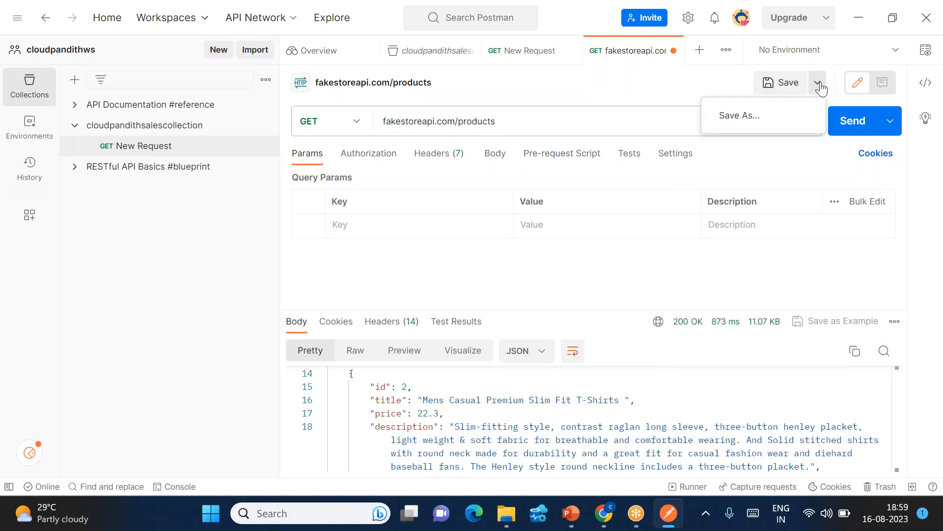
Use Save As to store the products request as 'salesprod' in cloudpandithsalescollection.
left_click(743, 119)
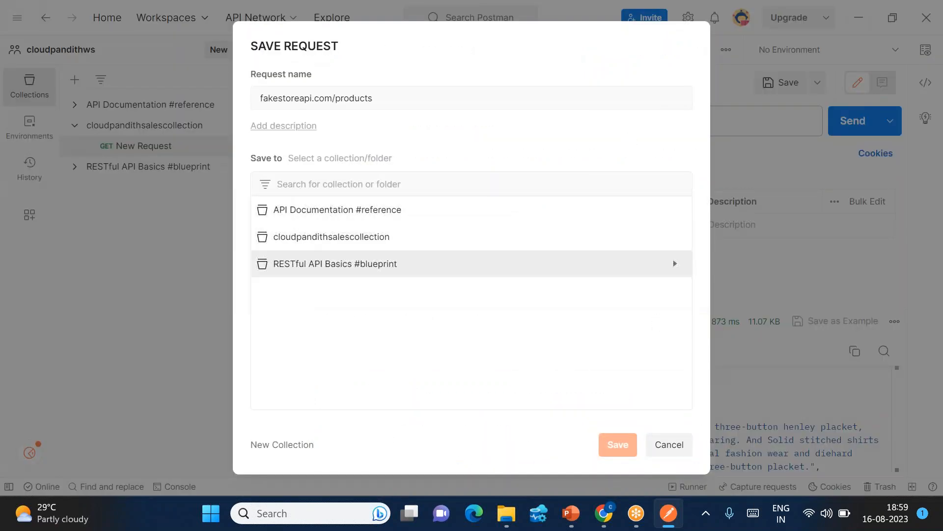
left_click(281, 239)
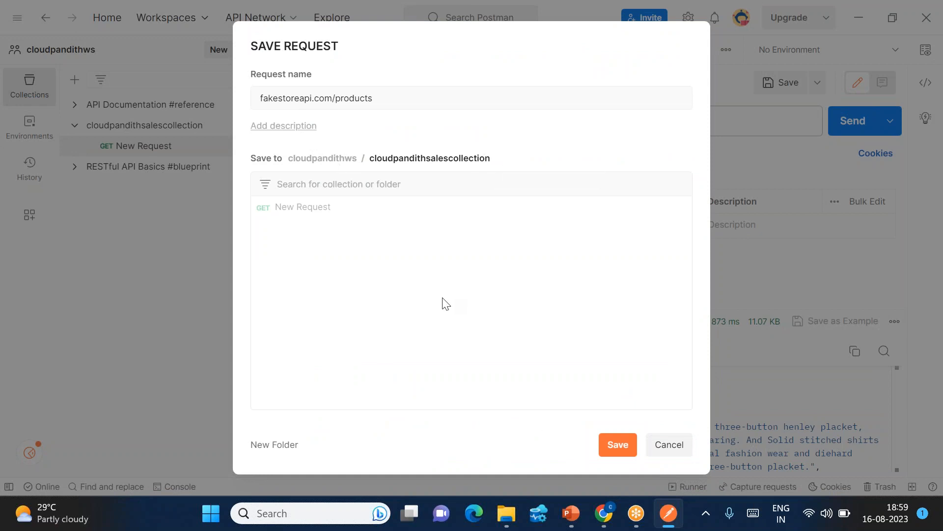
left_click_drag(376, 106, 243, 101)
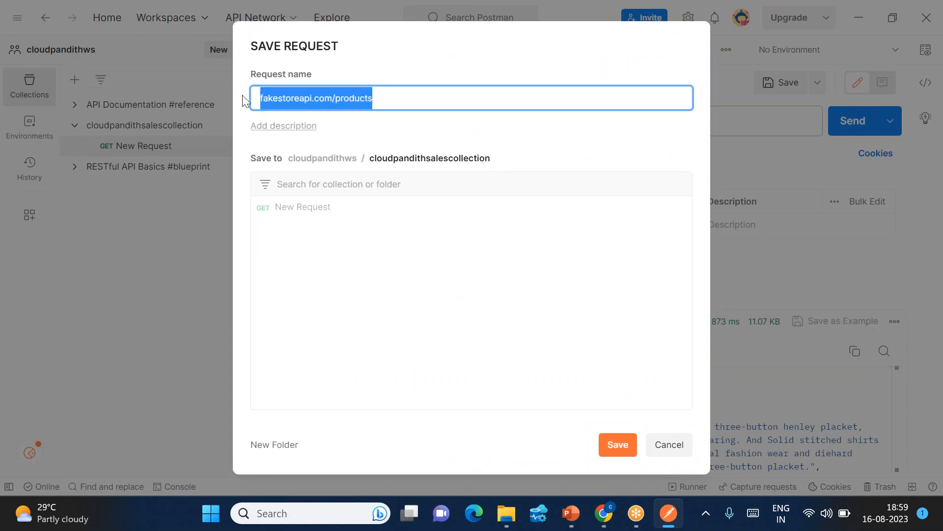
key("BackSpace")
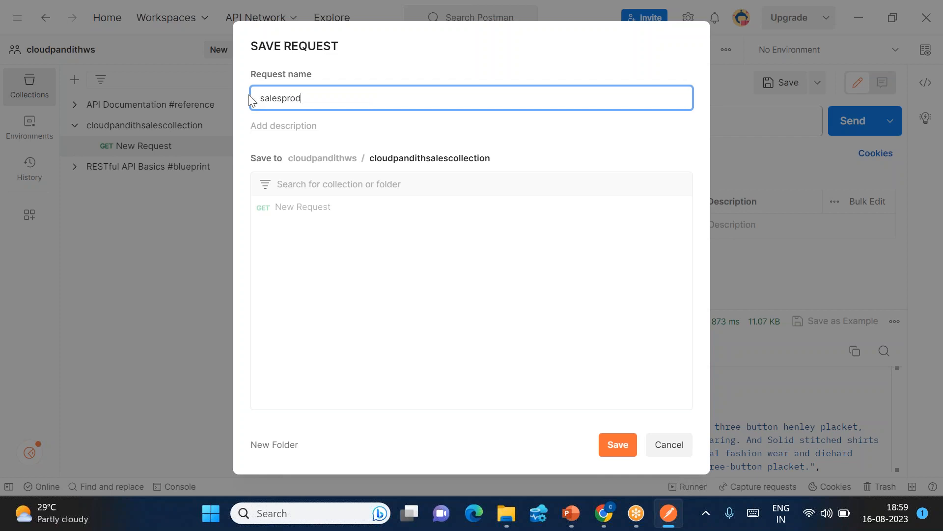
left_click(617, 444)
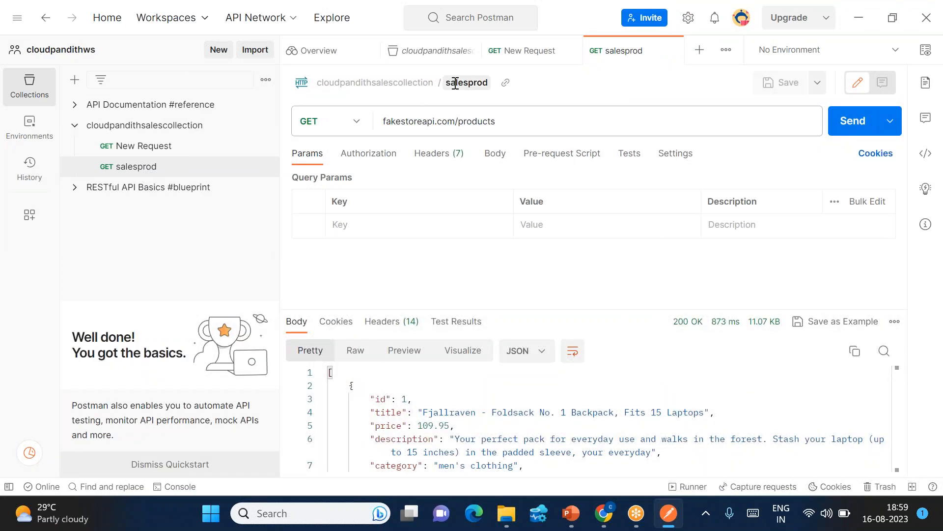
left_click_drag(385, 122, 496, 122)
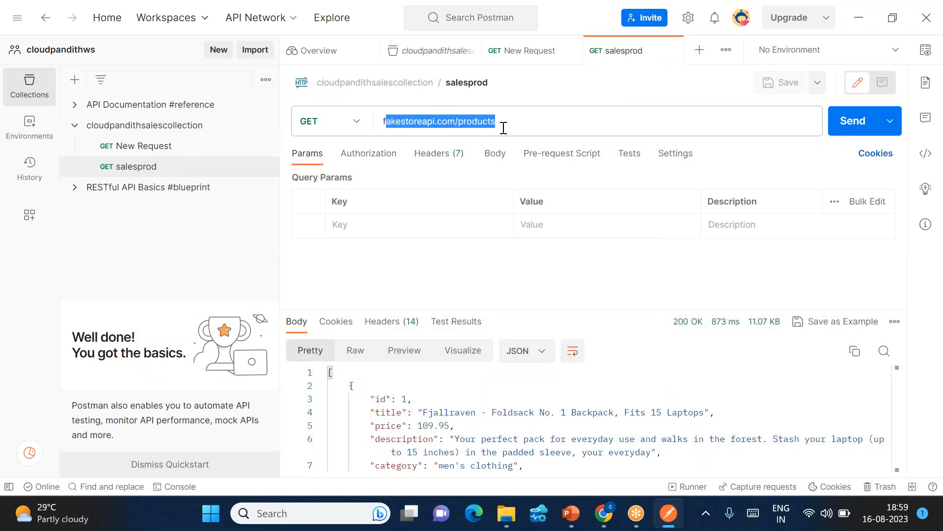
Look at the empty New Request, then resend the salesprod request.
left_click(148, 154)
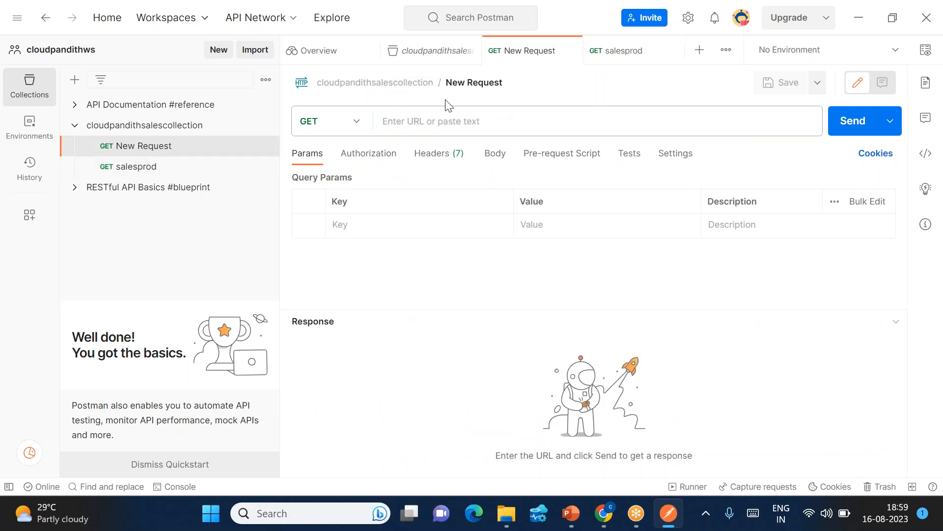
left_click(434, 126)
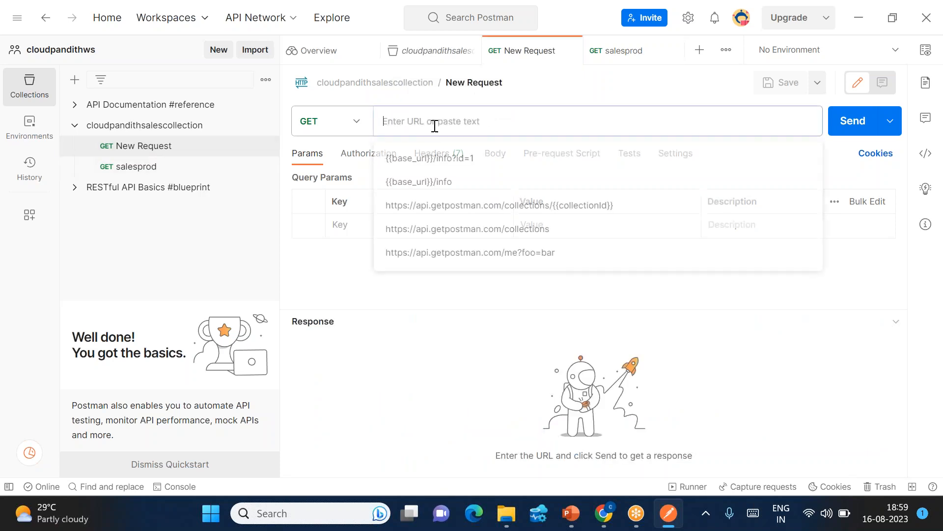
left_click(148, 170)
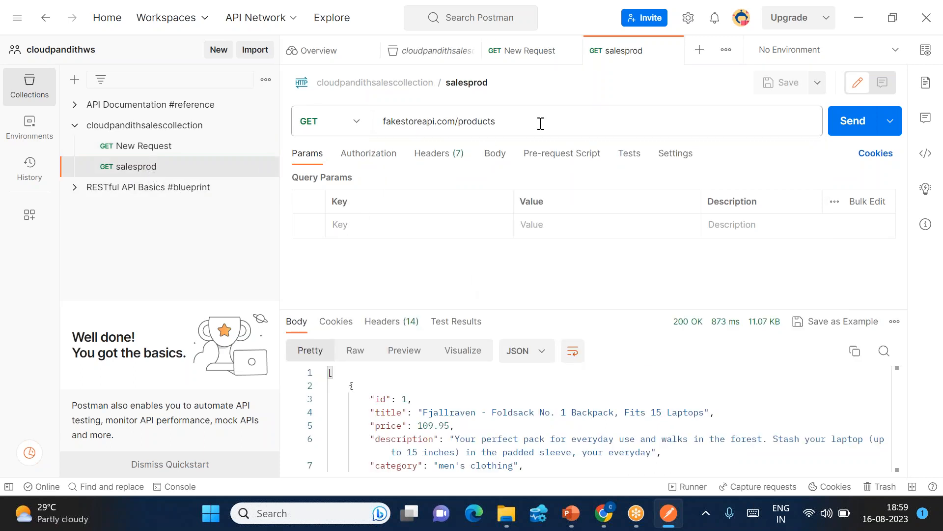
left_click_drag(393, 125, 496, 122)
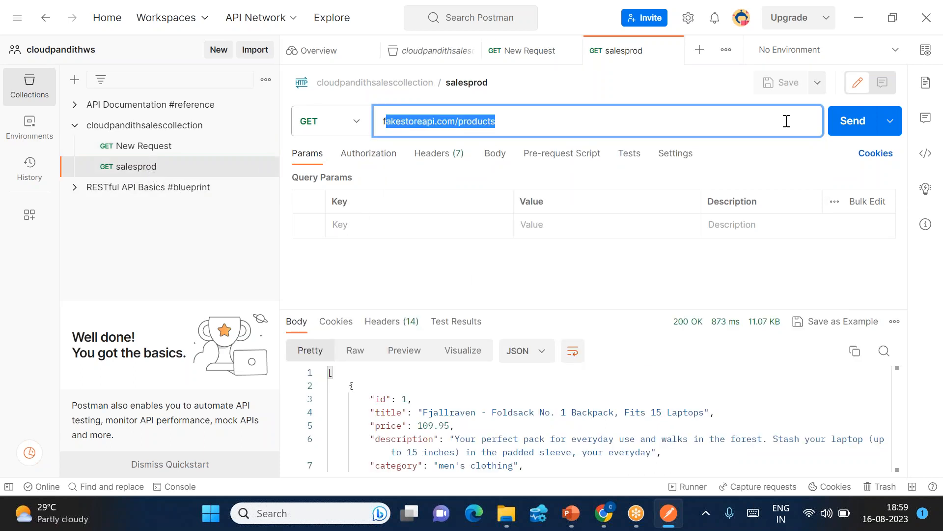
left_click(855, 123)
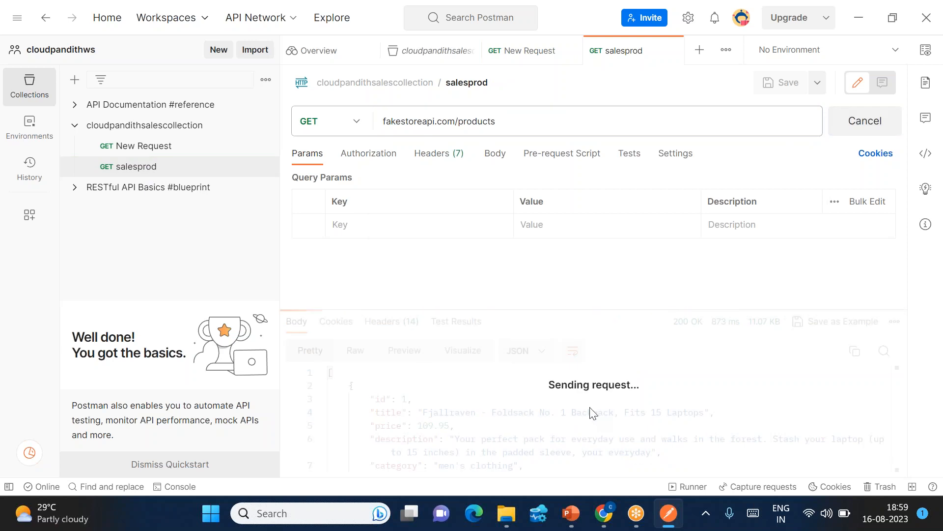
Copy the bag image URL from the salesprod response and start a new request tab.
scroll(351, 386, "down", 1)
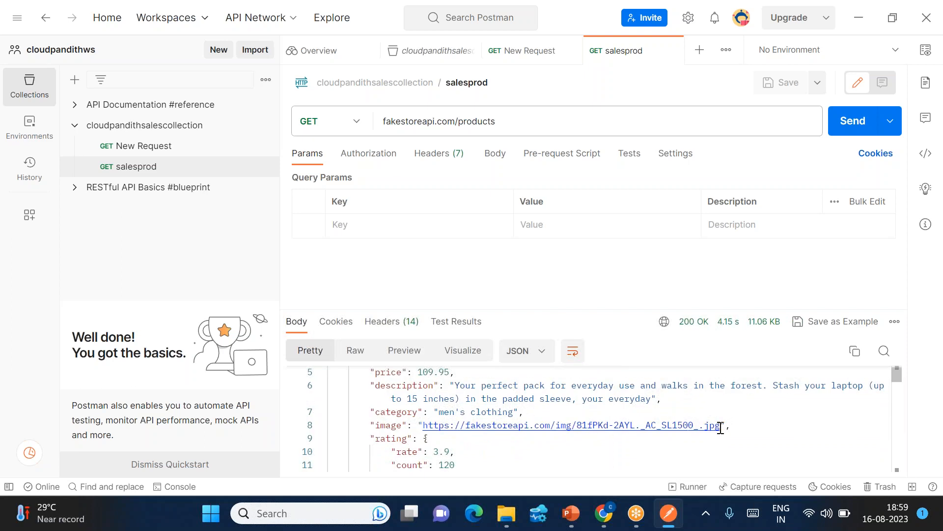
left_click_drag(721, 427, 423, 426)
key("ctrl+c")
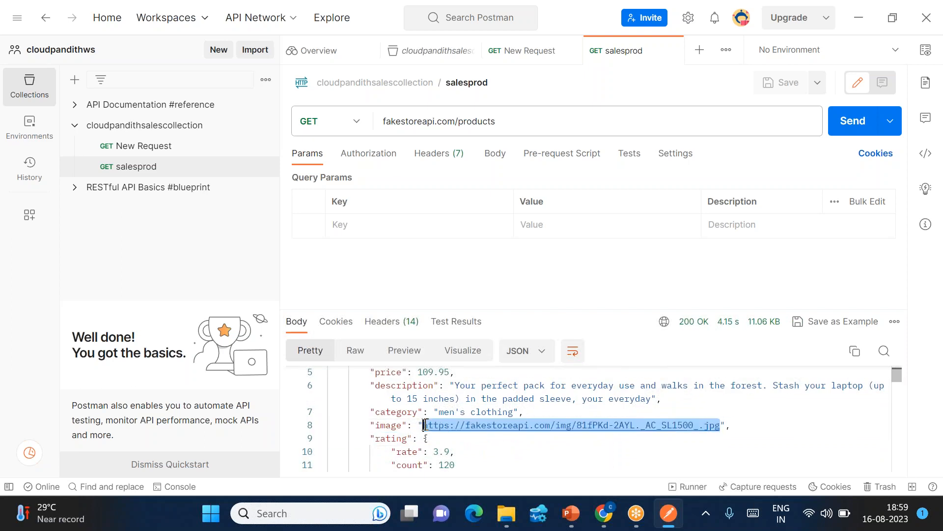
mouse_move(515, 117)
left_mouse_down()
mouse_move(358, 121)
mouse_move(509, 129)
left_mouse_up()
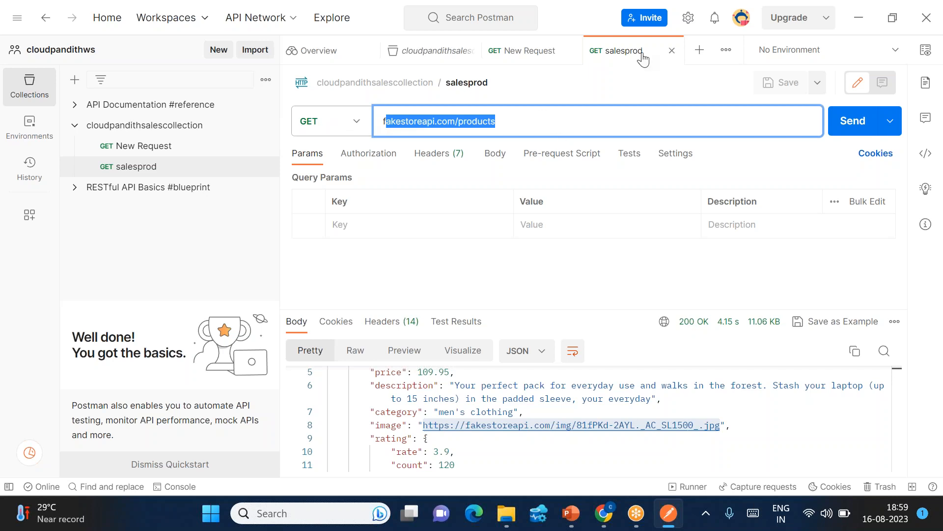
left_click(700, 49)
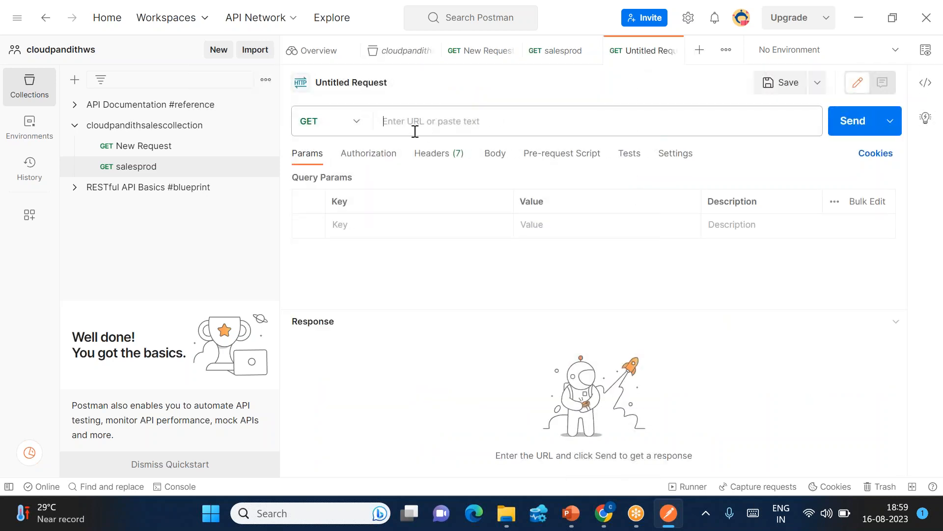
Paste the bag image URL and send it, getting 200 OK with the bag picture.
left_click(414, 131)
key("ctrl+v")
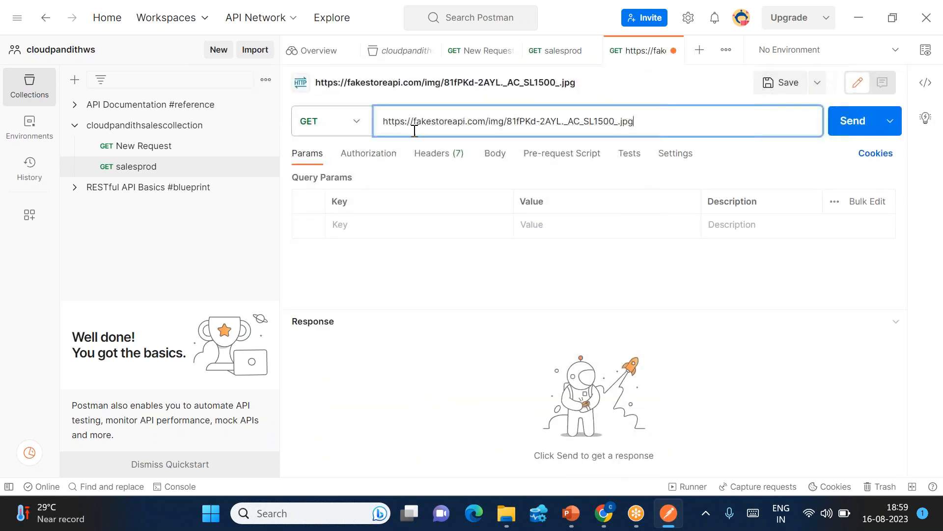
left_click(852, 126)
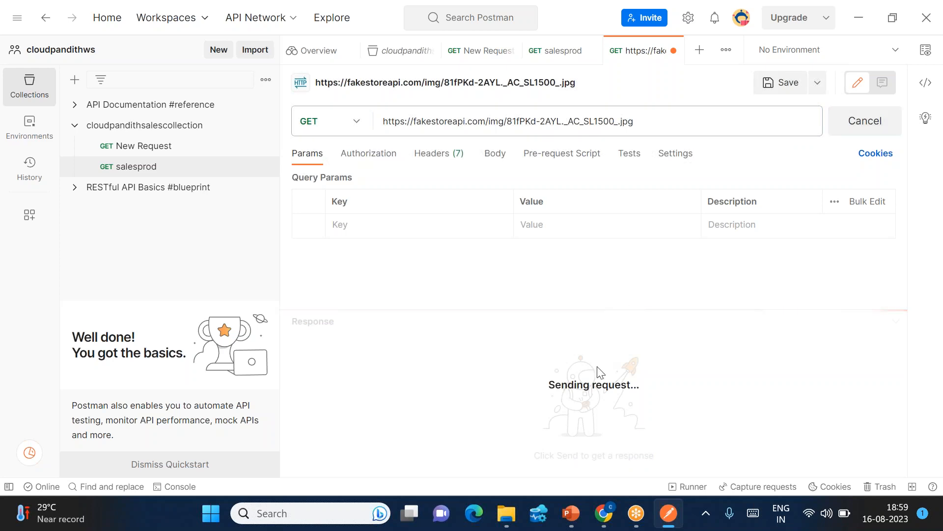
scroll(575, 407, "down", 5)
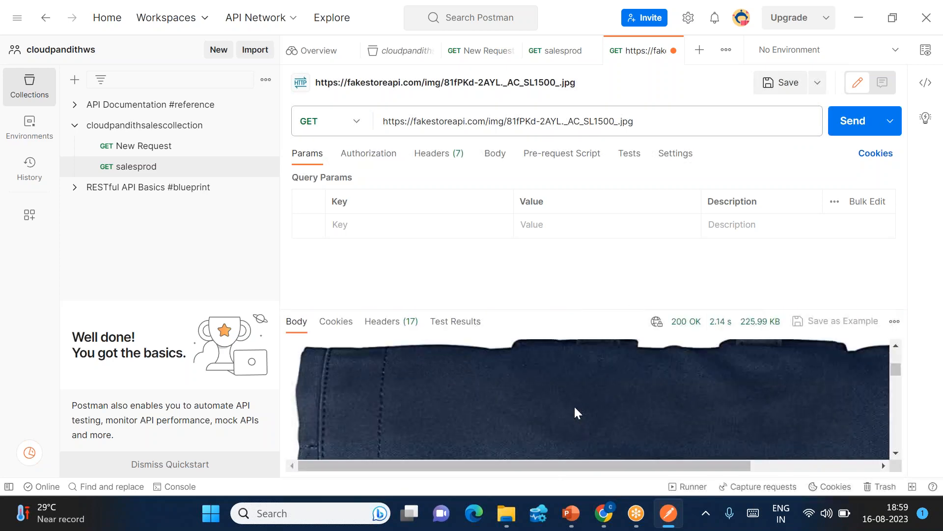
scroll(575, 408, "down", 4)
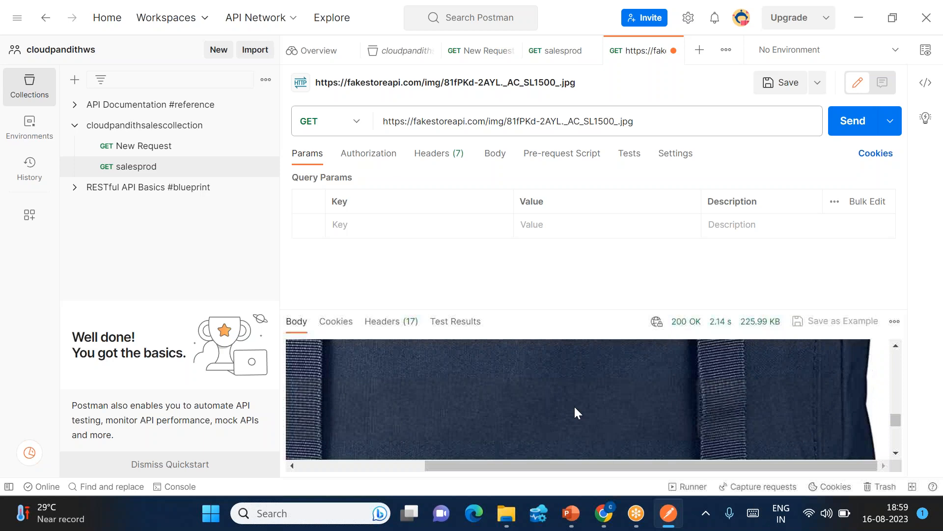
scroll(575, 408, "up", 9)
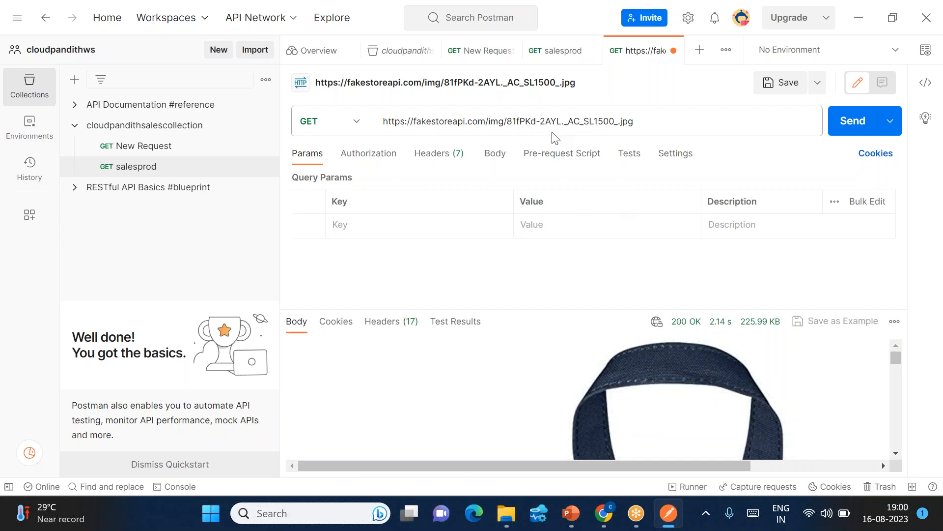
left_click(817, 83)
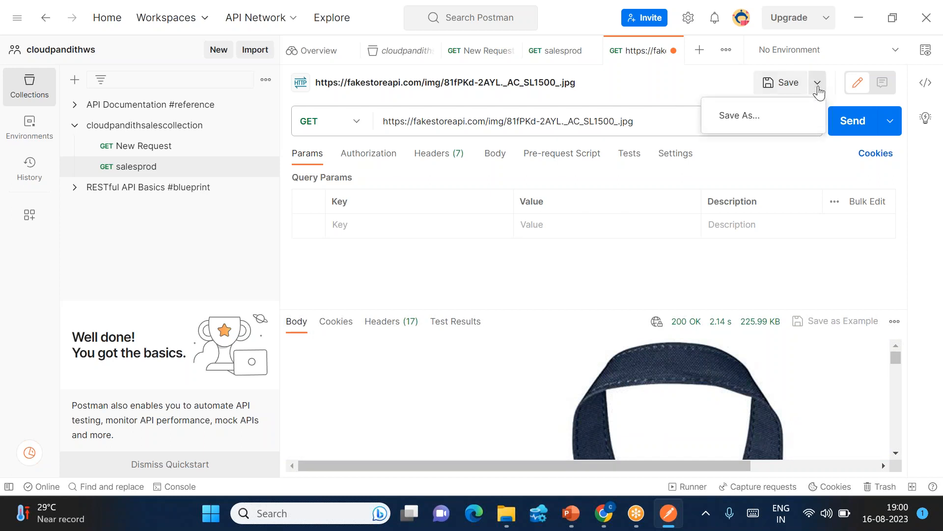
Name the image request 'bag' and save it into cloudpandithsalescollection.
left_click(749, 121)
left_click_drag(517, 97, 225, 98)
key("BackSpace")
type("bags")
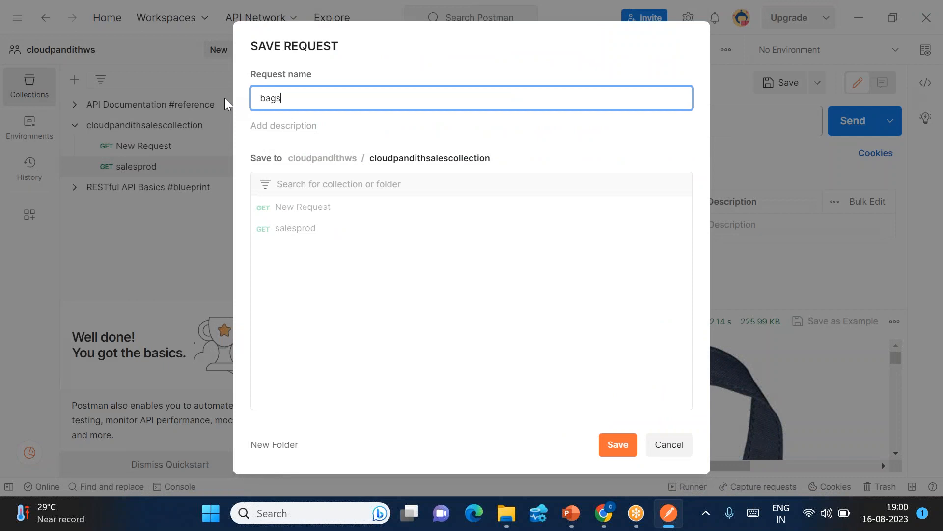
key("BackSpace")
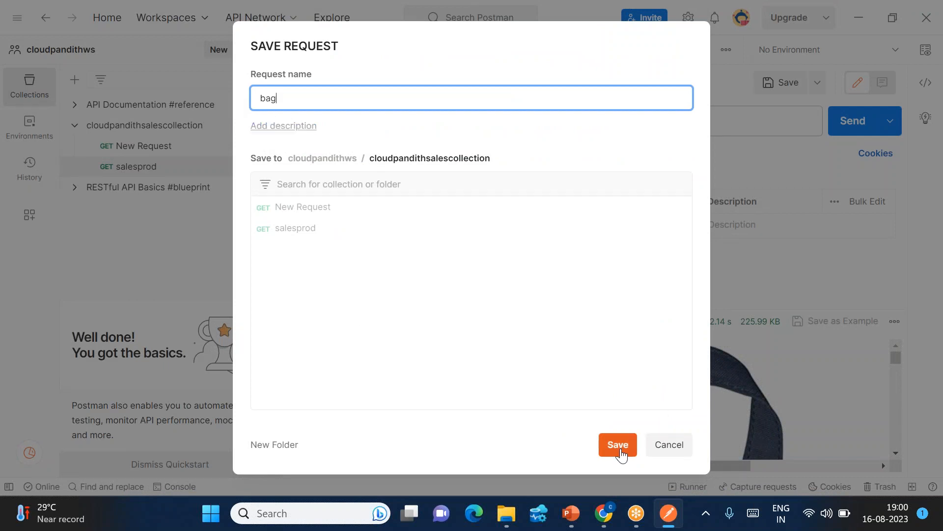
left_click(618, 445)
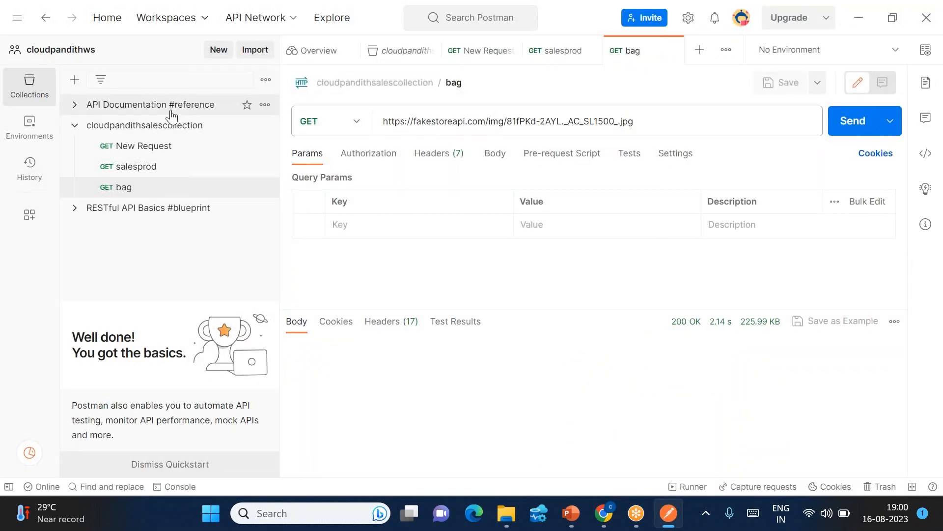
Save another copy of 'bag' into the API Documentation #reference collection.
left_click(817, 85)
left_click(762, 118)
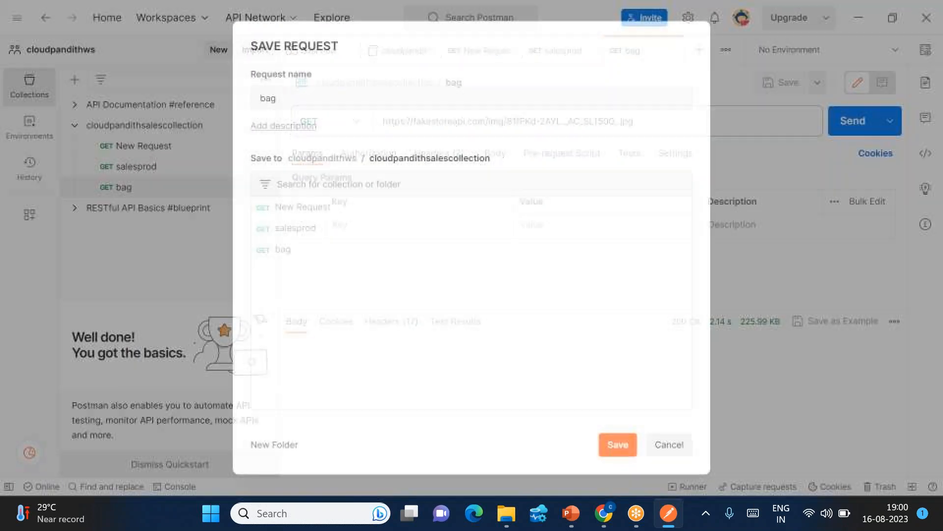
left_click(334, 159)
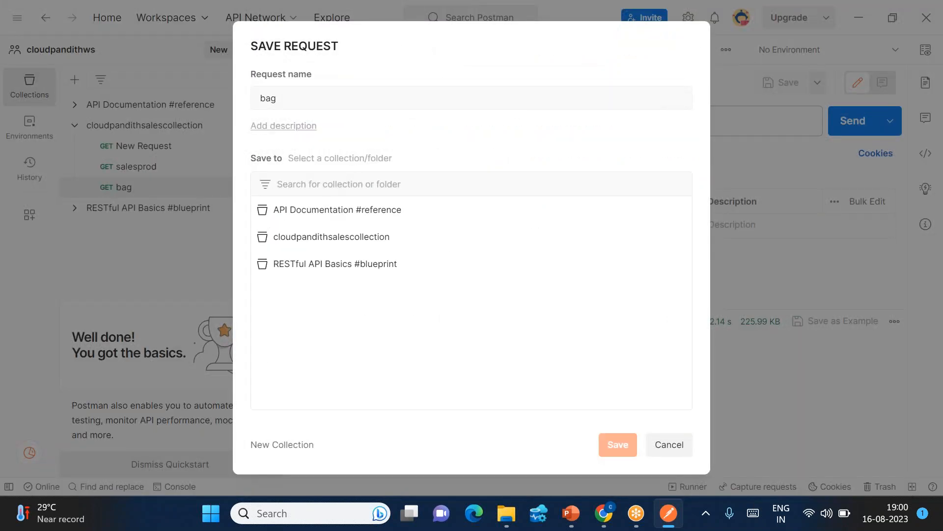
left_click(310, 219)
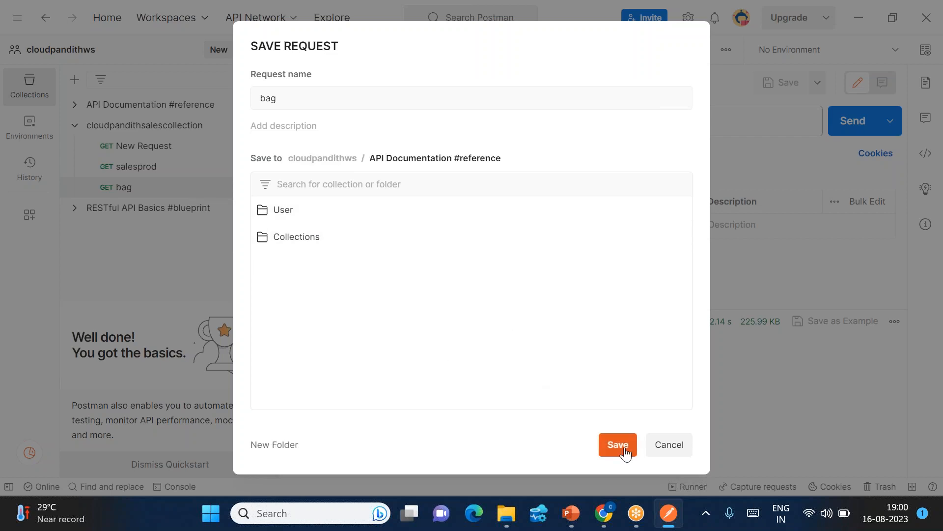
left_click(312, 103)
left_click(617, 443)
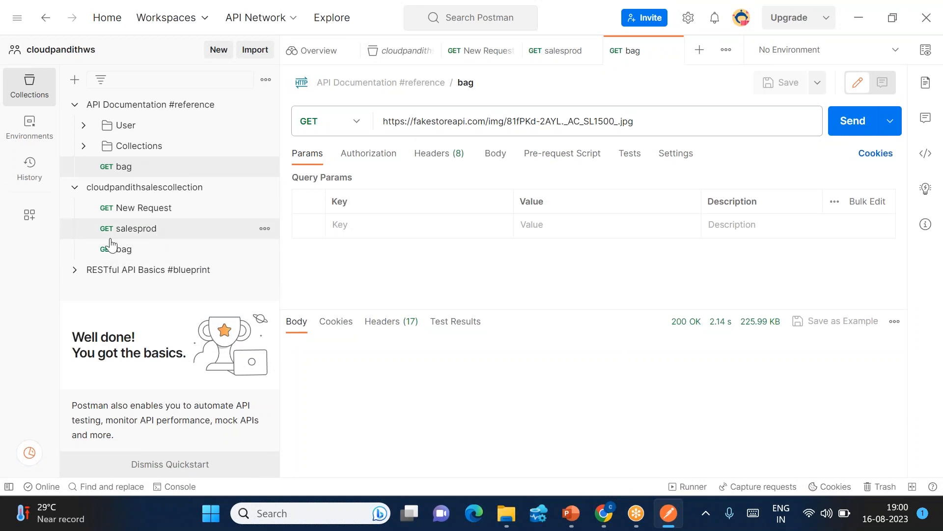
left_click(130, 251)
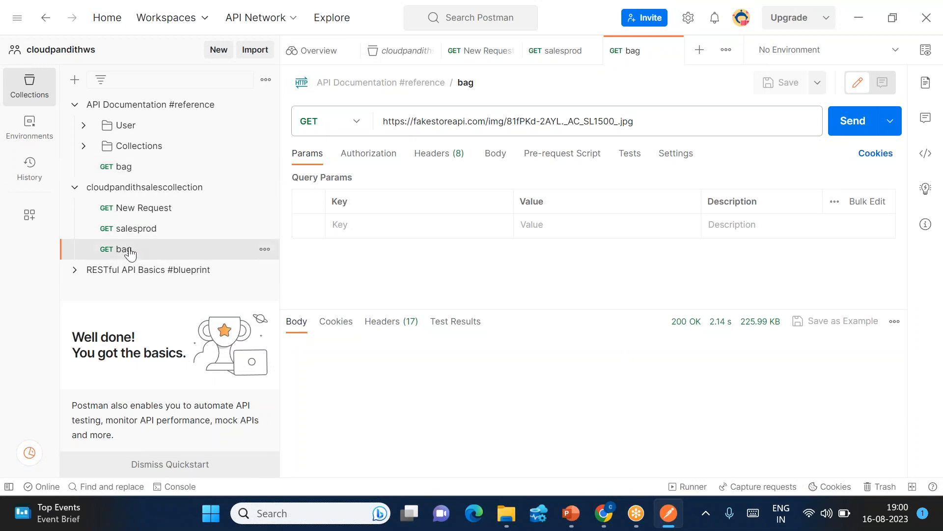
Resend the saved 'bag' and 'salesprod' requests and check their responses.
left_click(850, 127)
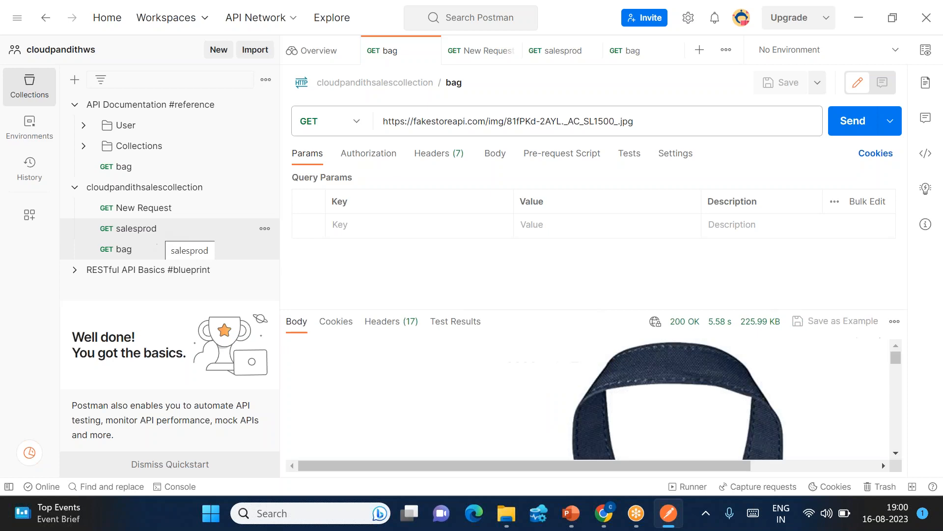
left_click(147, 230)
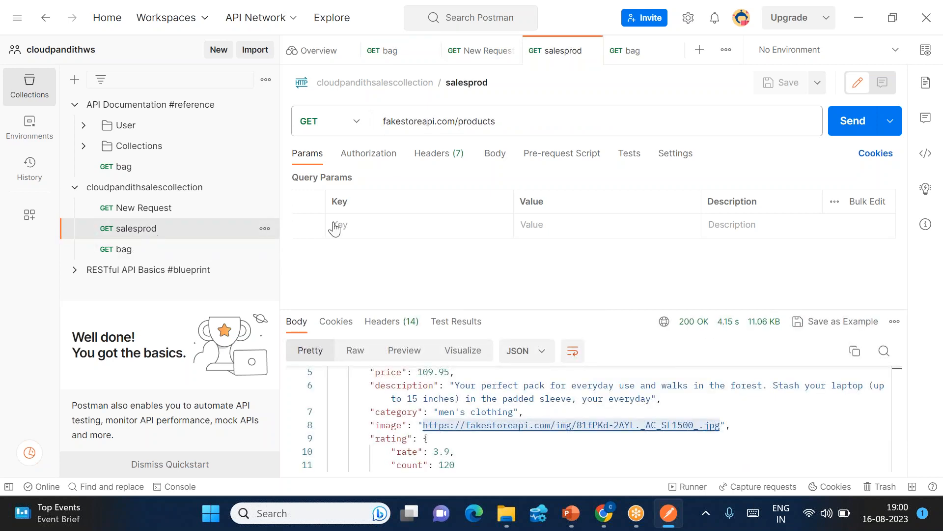
left_click(857, 123)
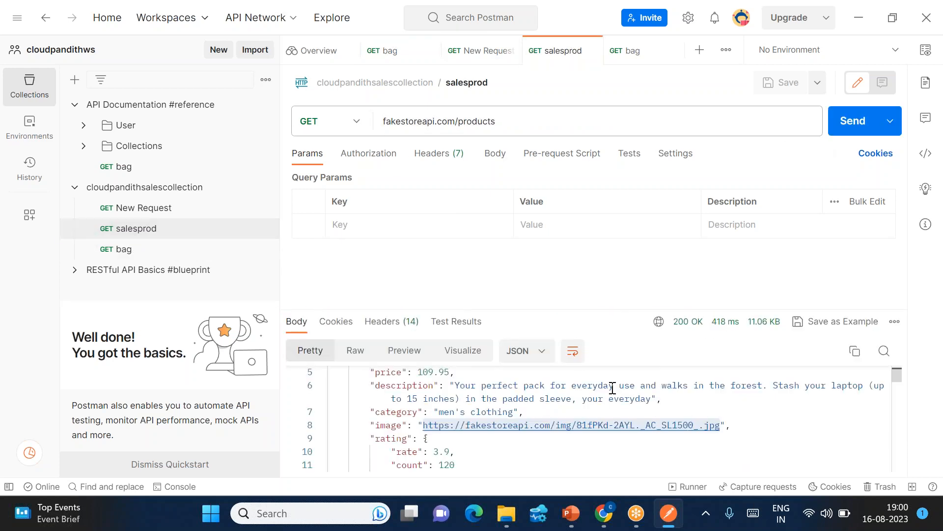
scroll(612, 388, "down", 2)
scroll(613, 388, "up", 3)
scroll(613, 388, "down", 1)
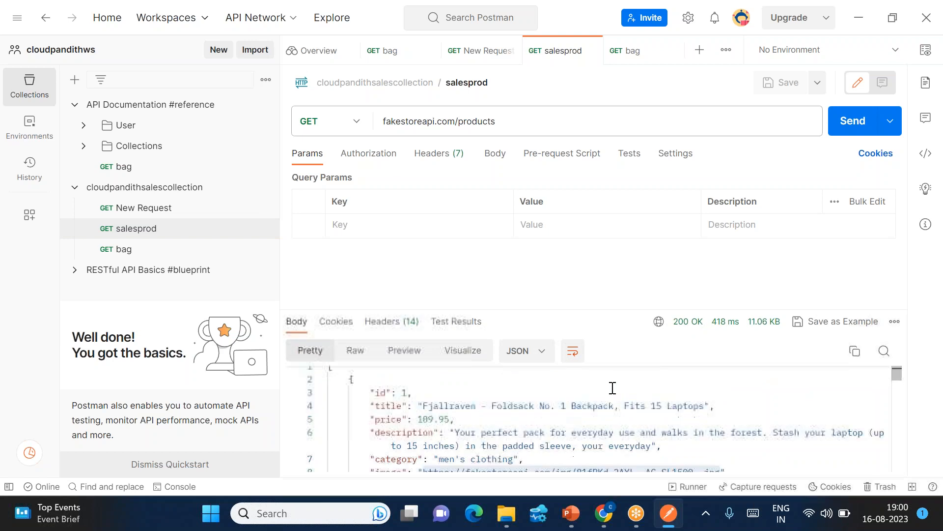
scroll(613, 388, "up", 1)
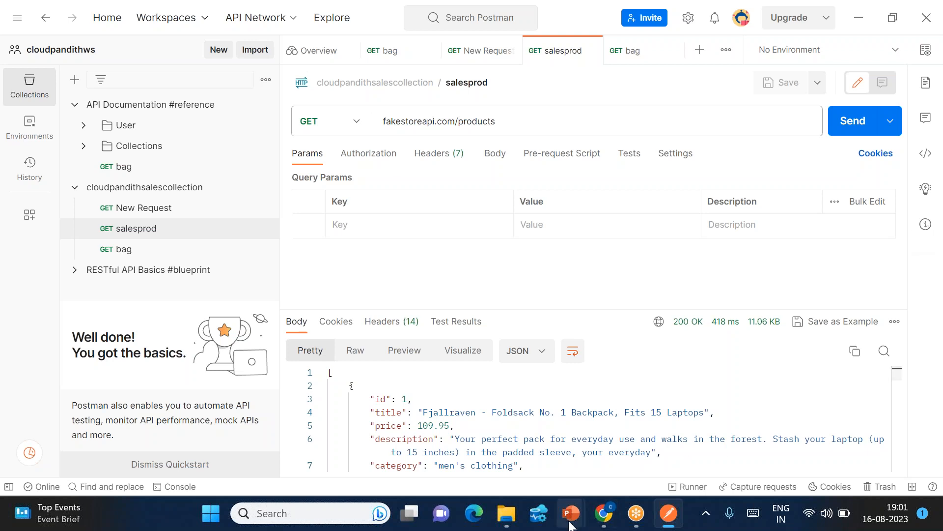
Switch to the PowerPoint slideshow and advance past its final slide.
mouse_move(570, 524)
left_click(664, 440)
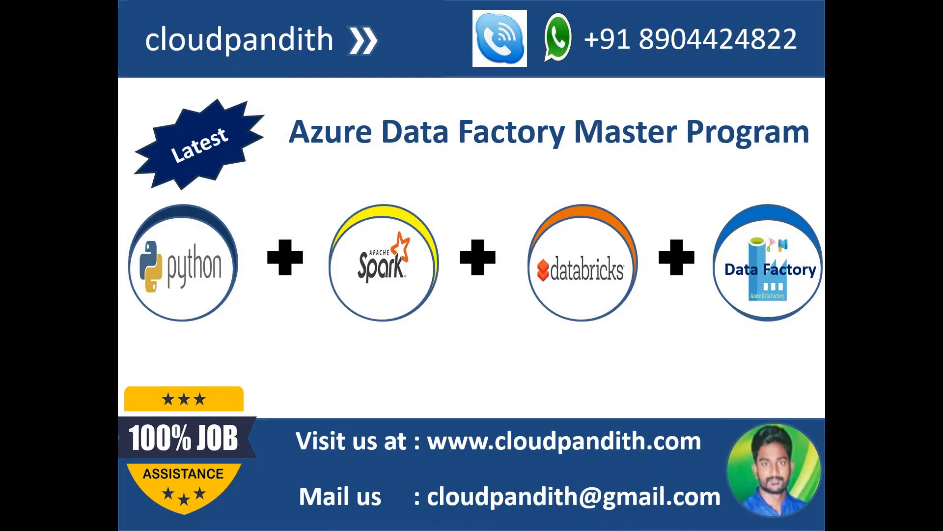
key("Right")
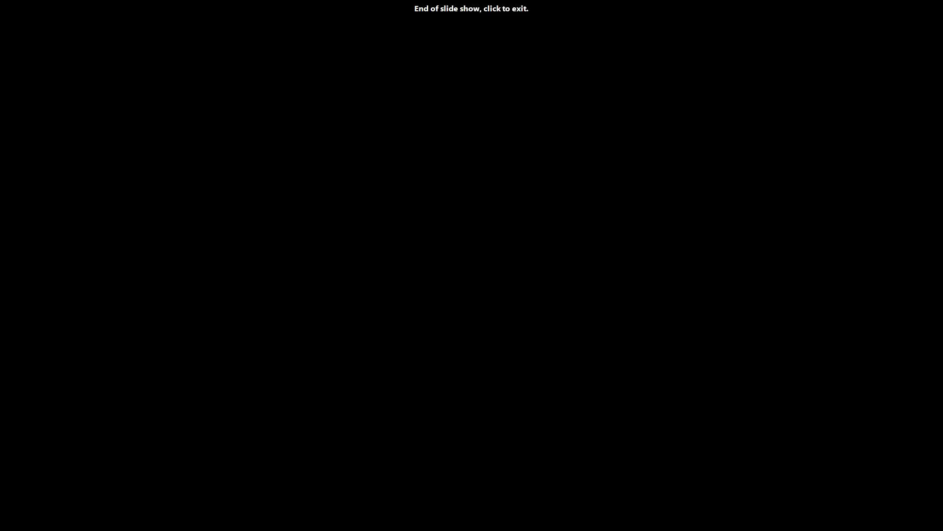